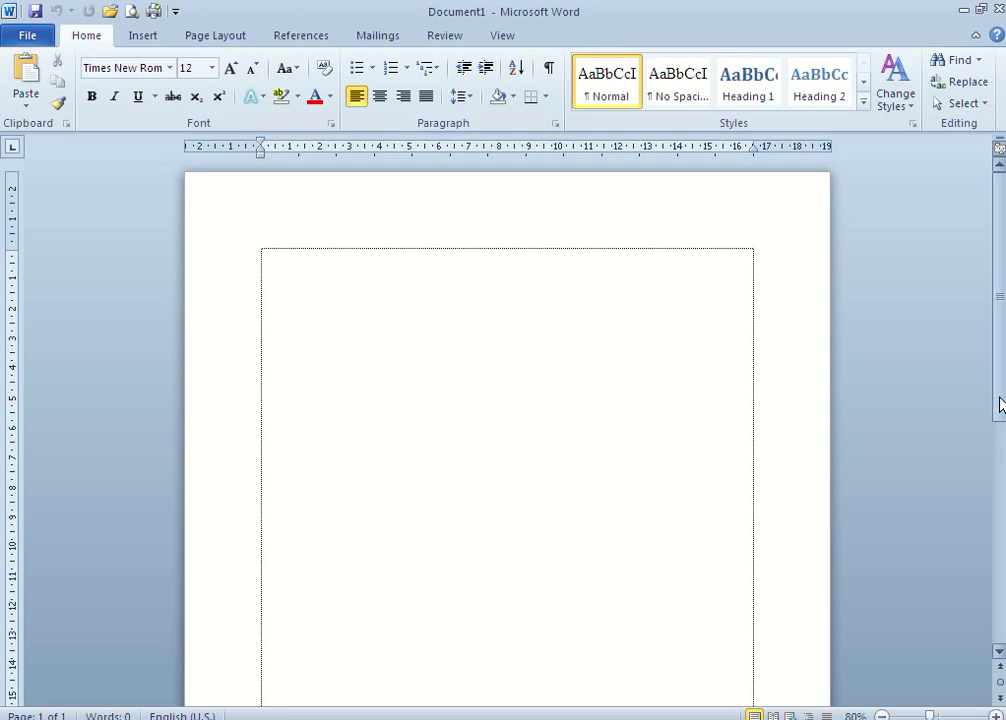
# Type the centred heading 'CARA MENYISIPKAN OBJEK' and make it bold at 21 pt
pyautogui.hotkey('ctrl', 'e')
pyautogui.write('CAREA')
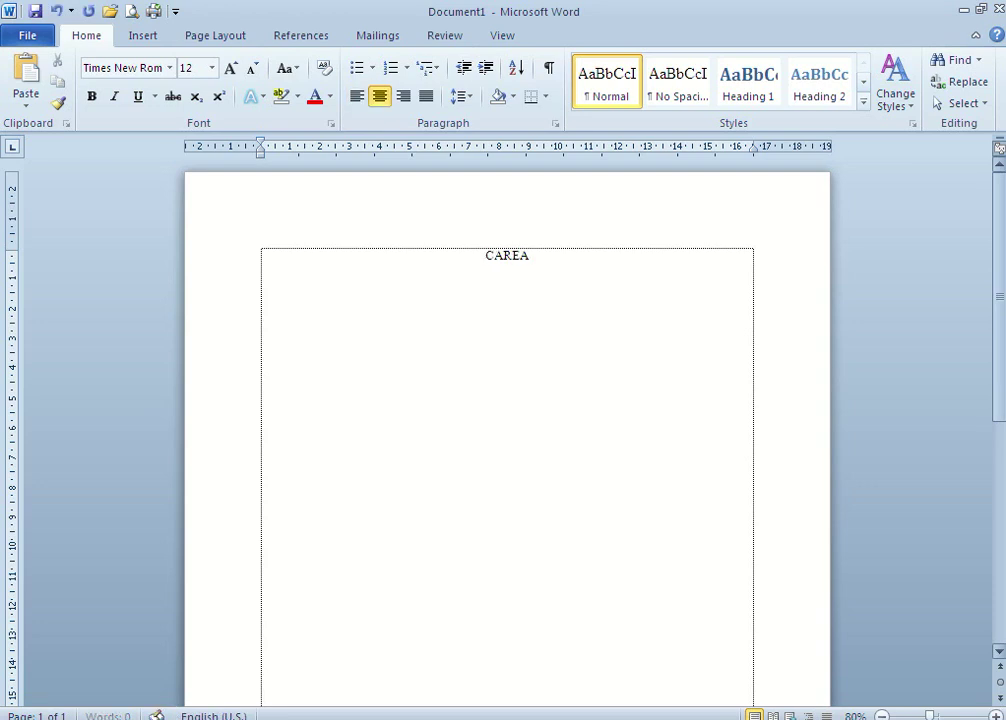
pyautogui.hotkey('shift', 'Home')
pyautogui.write('CARA ')
pyautogui.write('MENYISI')
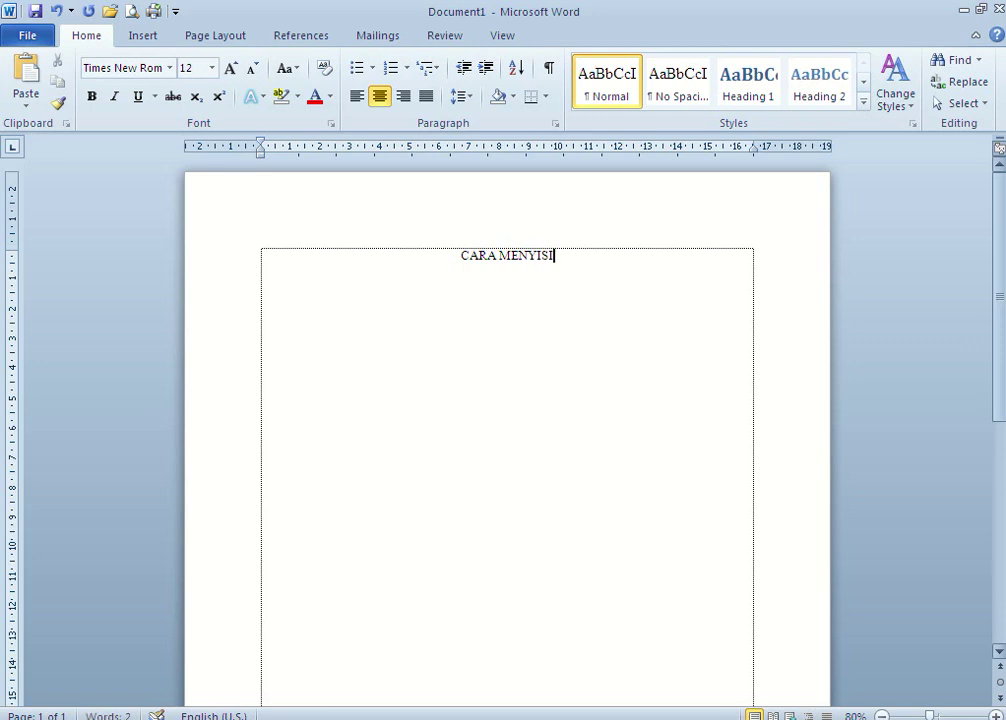
pyautogui.write('PKAN OBJE')
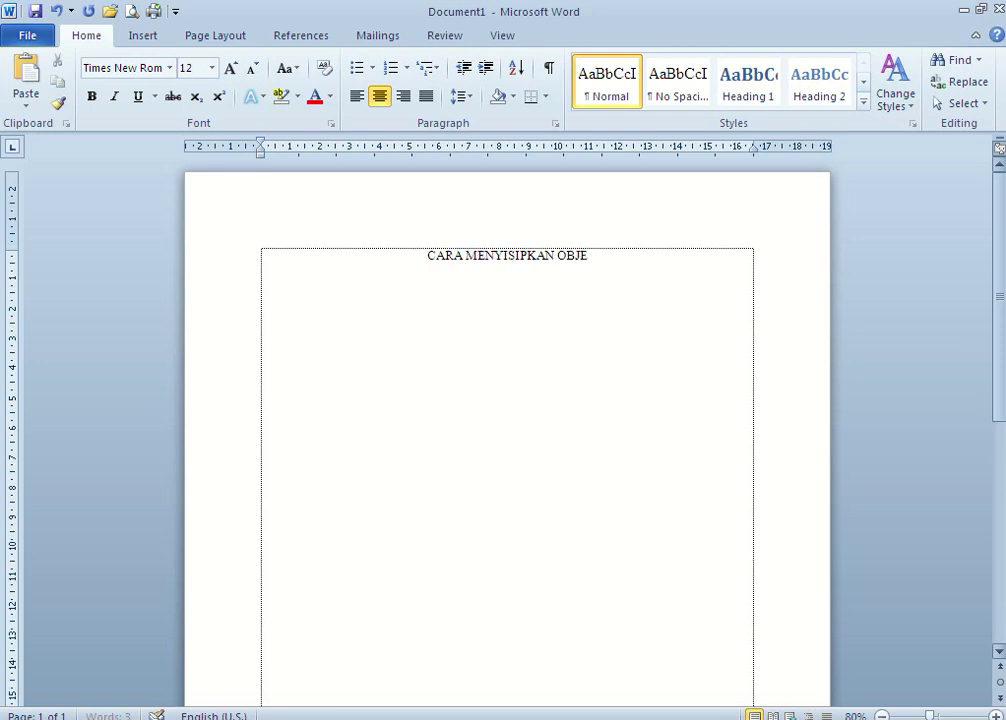
pyautogui.write('K')
pyautogui.hotkey('shift', 'Home')
pyautogui.hotkey('ctrl', 'b')
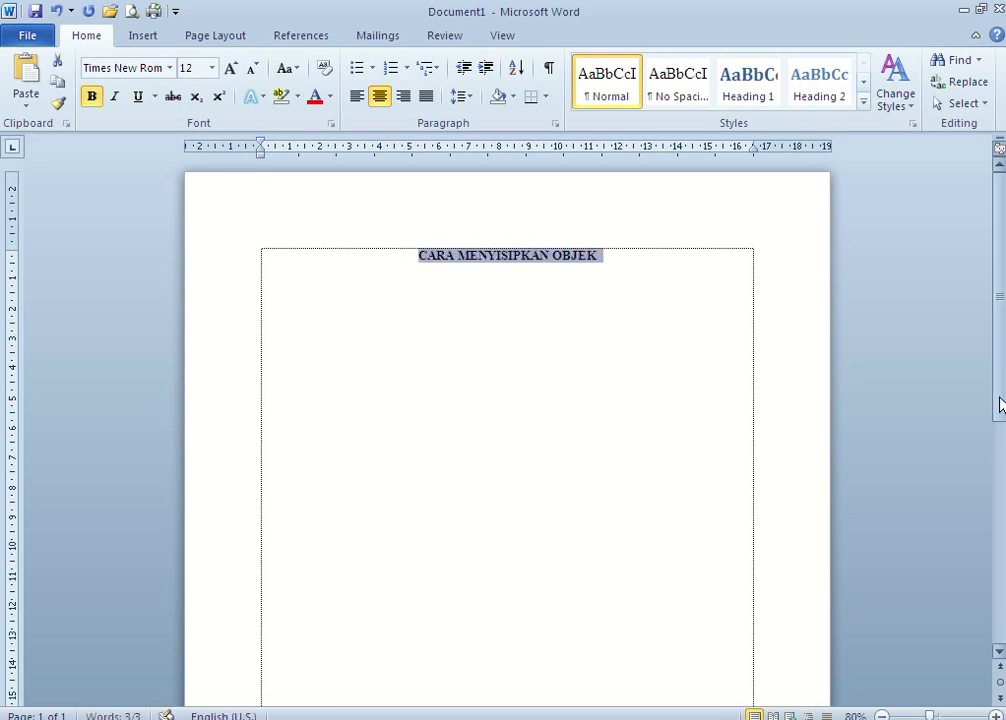
pyautogui.press('End')
pyautogui.hotkey('shift', 'Home')
pyautogui.hotkey('ctrl', 'shift', '.')
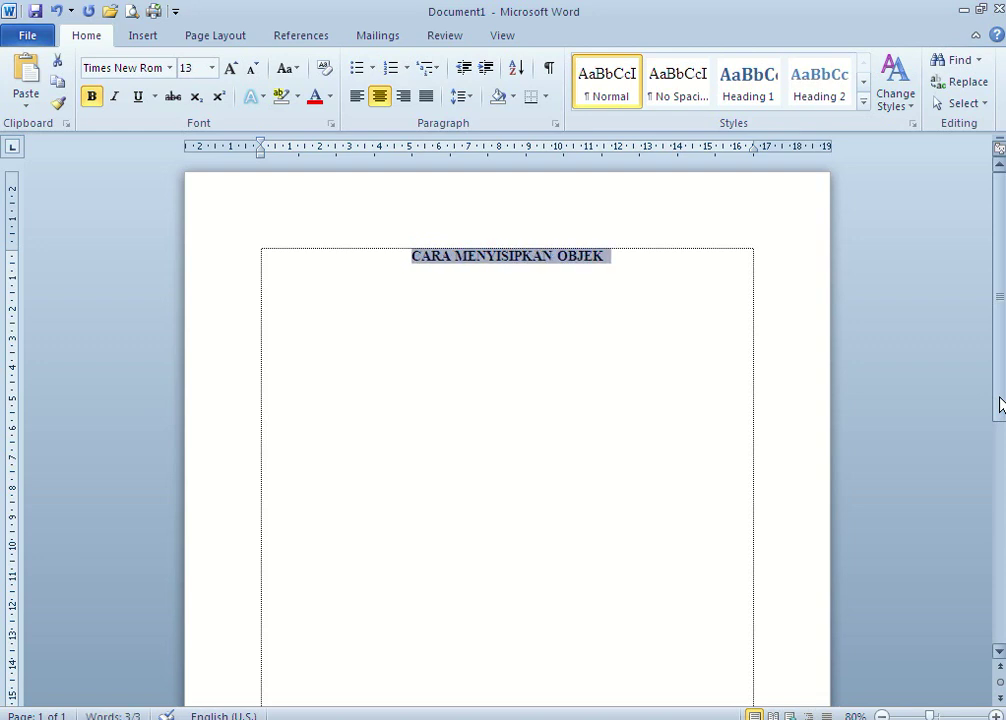
pyautogui.hotkey('ctrl', 'shift', '.')
pyautogui.hotkey('ctrl', 'shift', '.')
pyautogui.hotkey('ctrl', 'shift', '.')
pyautogui.hotkey('ctrl', ']')
pyautogui.press('End')
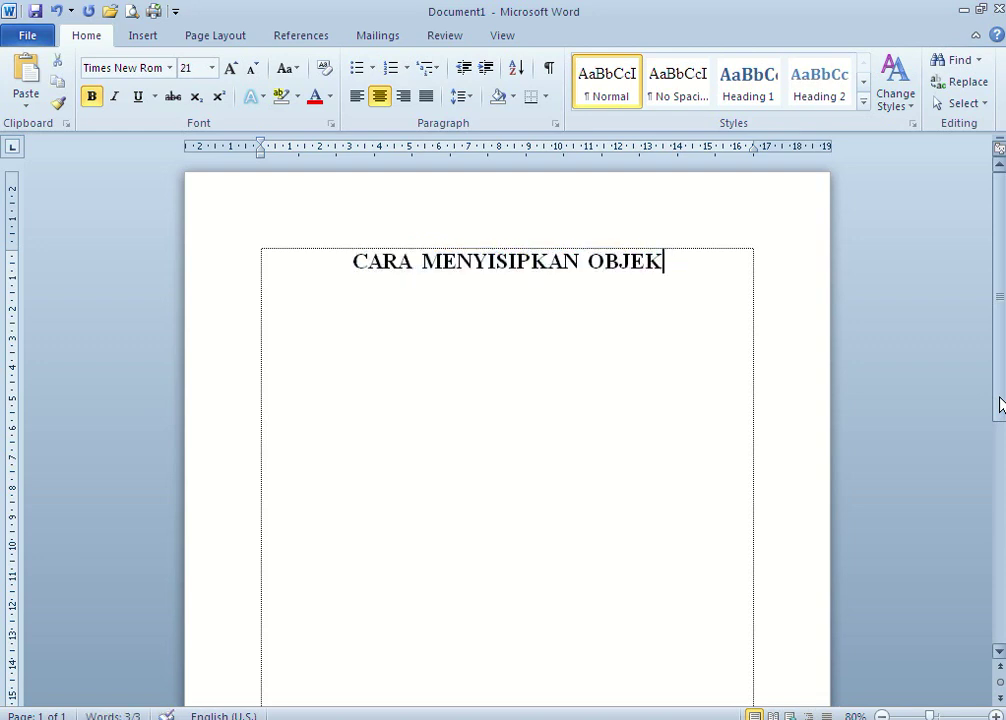
pyautogui.scroll(1, 508, 357)
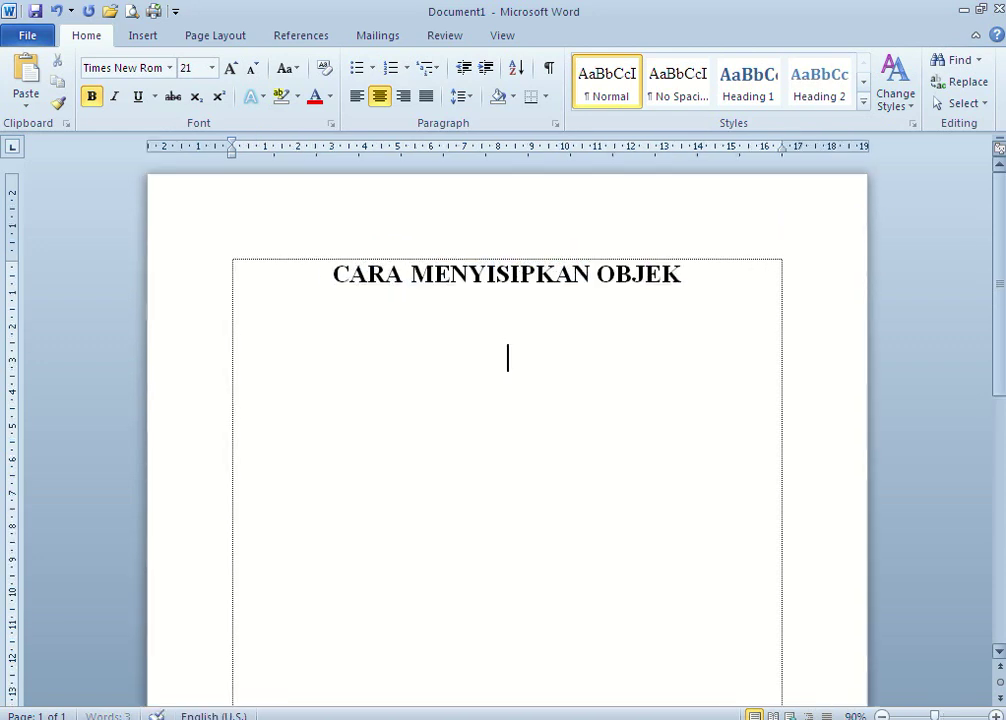
# Draw a Rectangle shape below the heading, left of the page centre
pyautogui.doubleClick(508, 357)
pyautogui.click(136, 35)
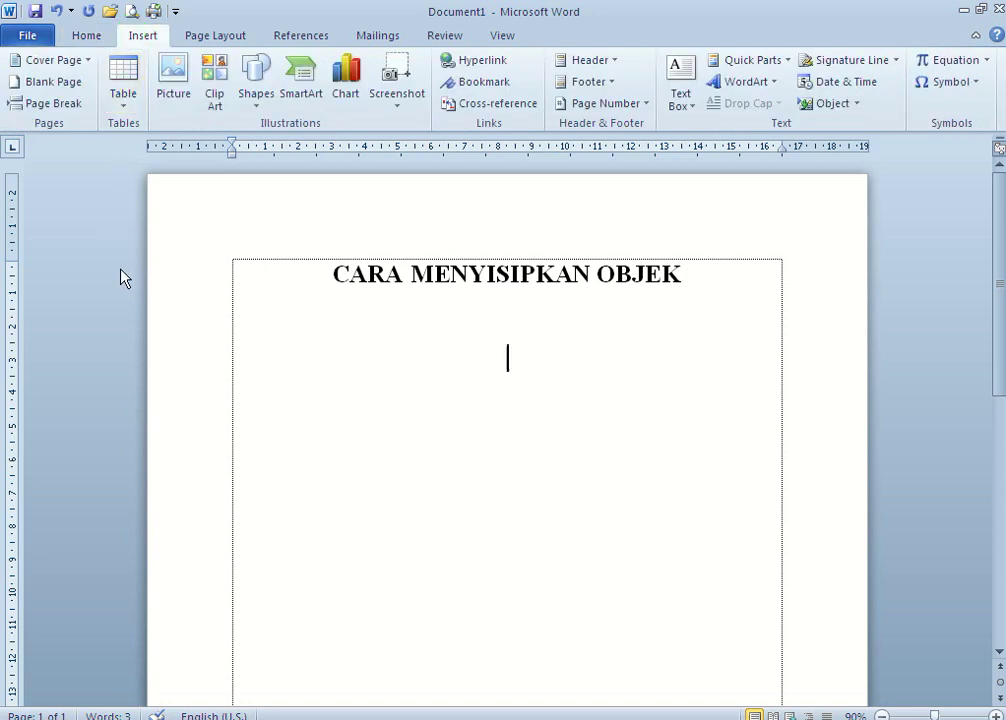
pyautogui.click(242, 102)
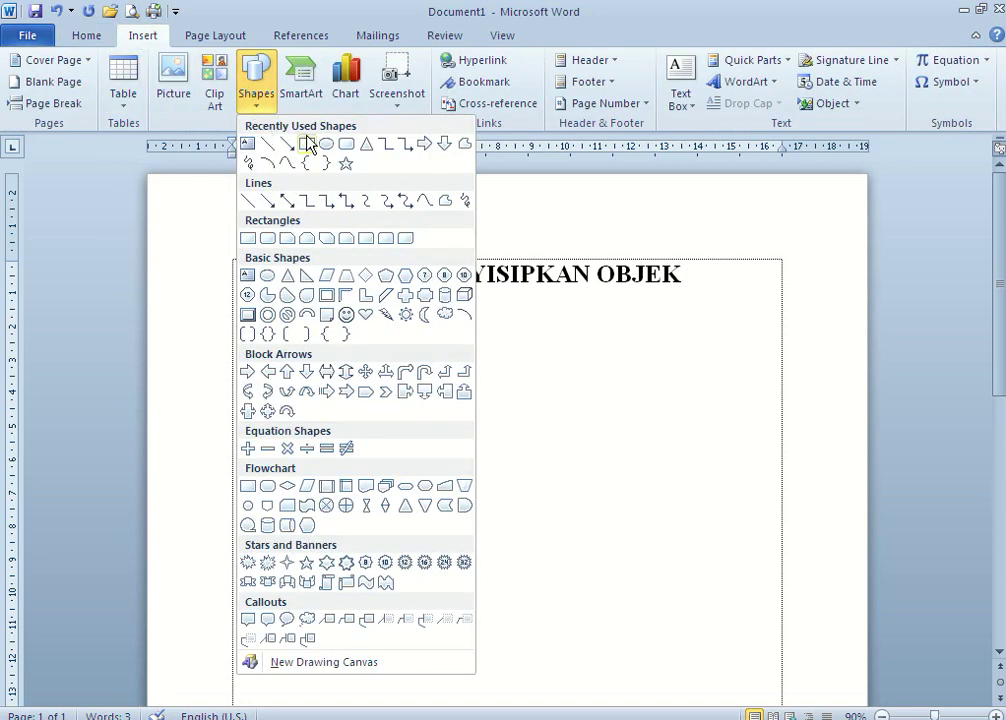
pyautogui.click(306, 144)
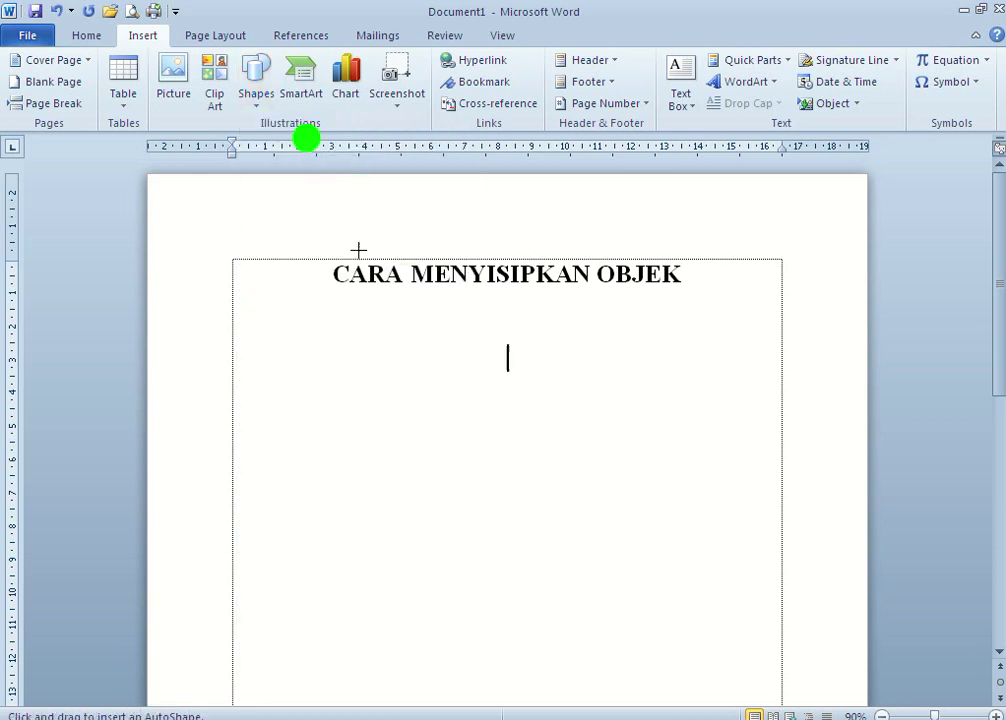
pyautogui.moveTo(352, 303); pyautogui.dragTo(473, 445)
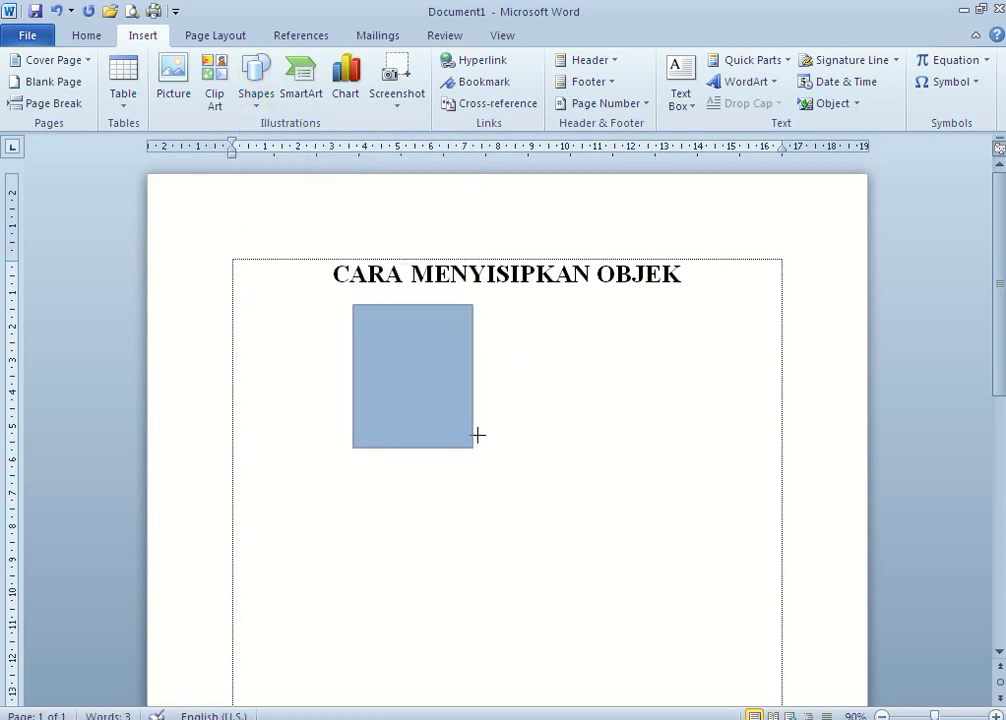
pyautogui.click(431, 386)
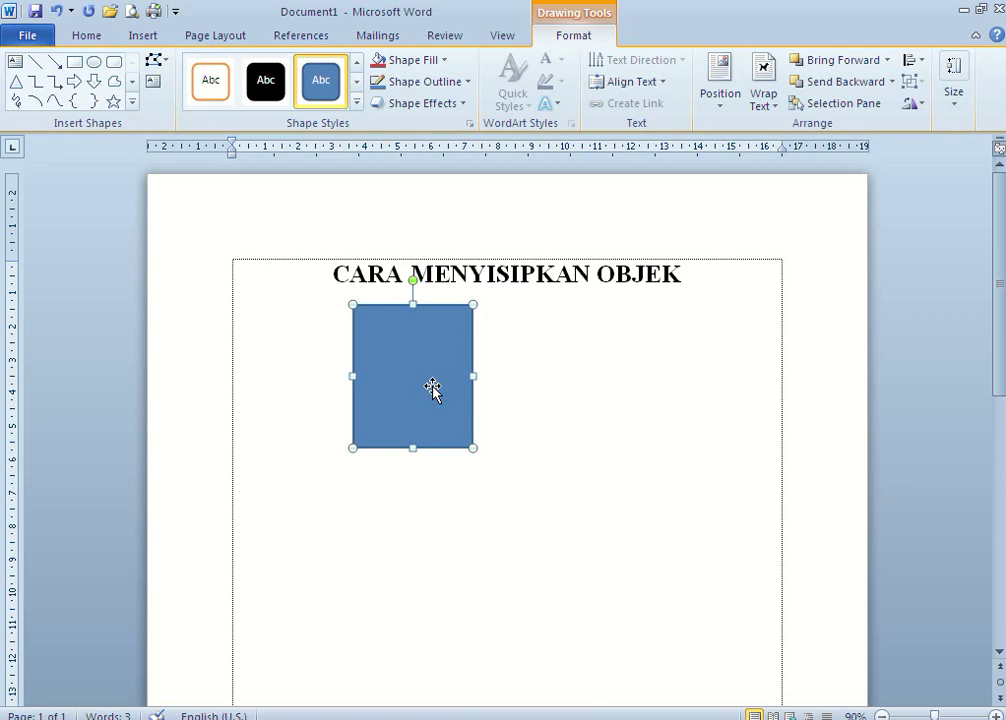
# Apply the orange intense-effect gradient shape style to the rectangle
pyautogui.click(219, 97)
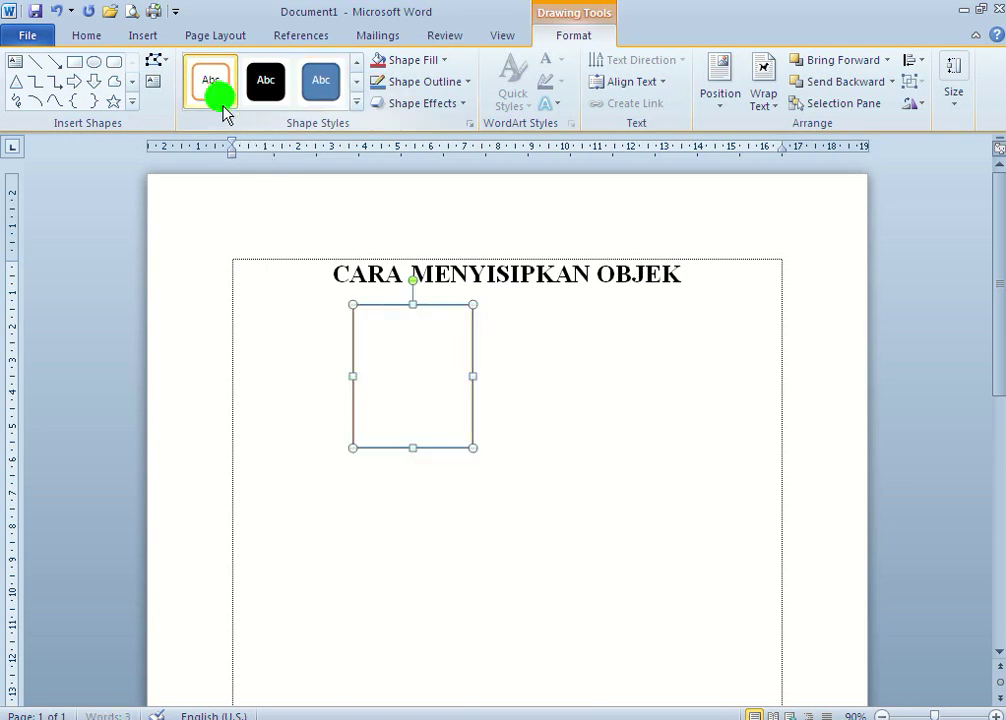
pyautogui.click(356, 103)
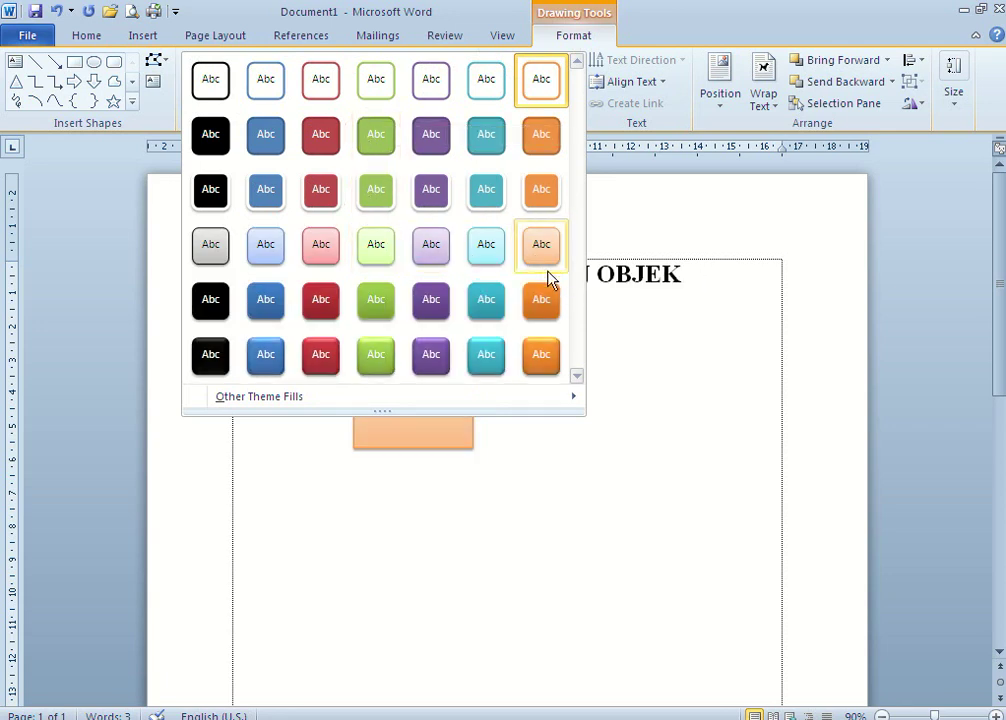
pyautogui.click(560, 355)
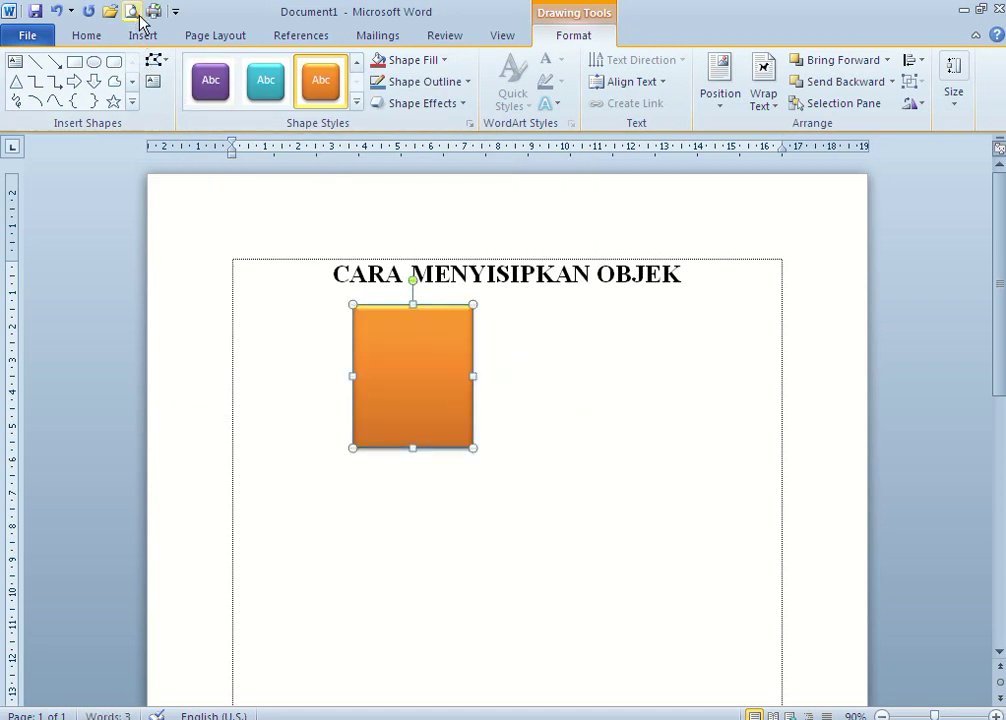
pyautogui.click(97, 37)
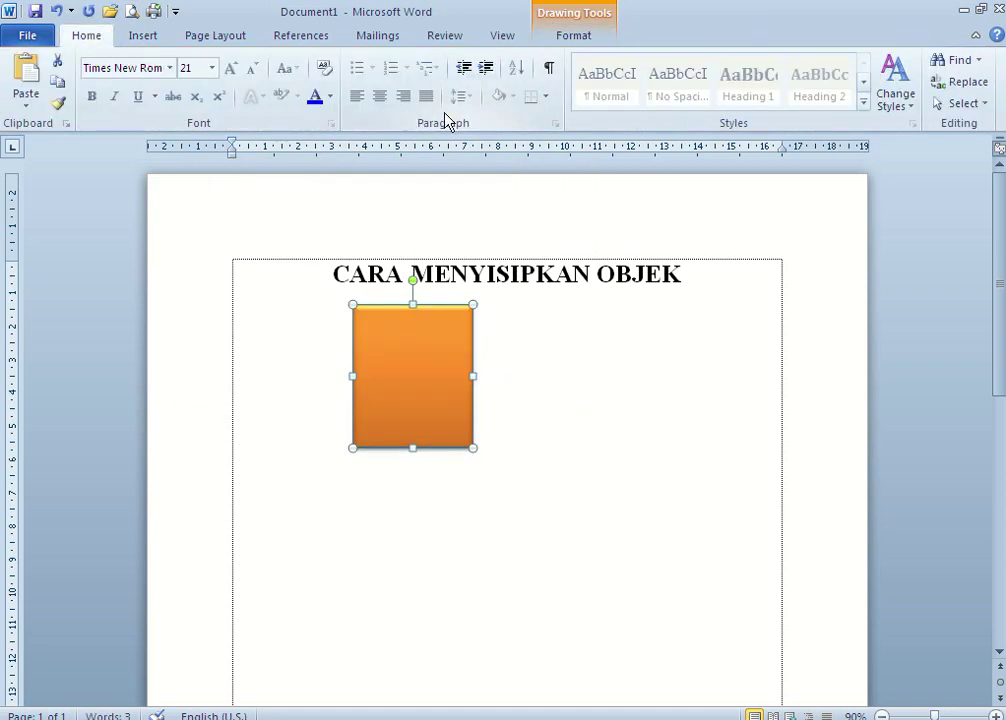
pyautogui.click(556, 18)
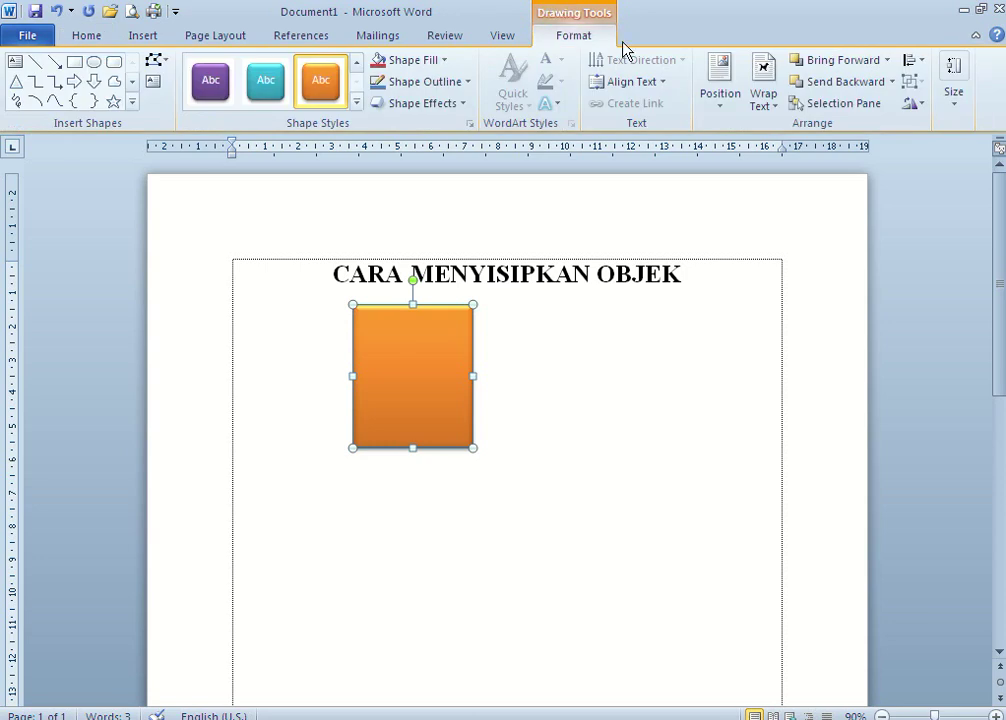
# Set the rectangle's text wrapping to Behind Text
pyautogui.click(719, 88)
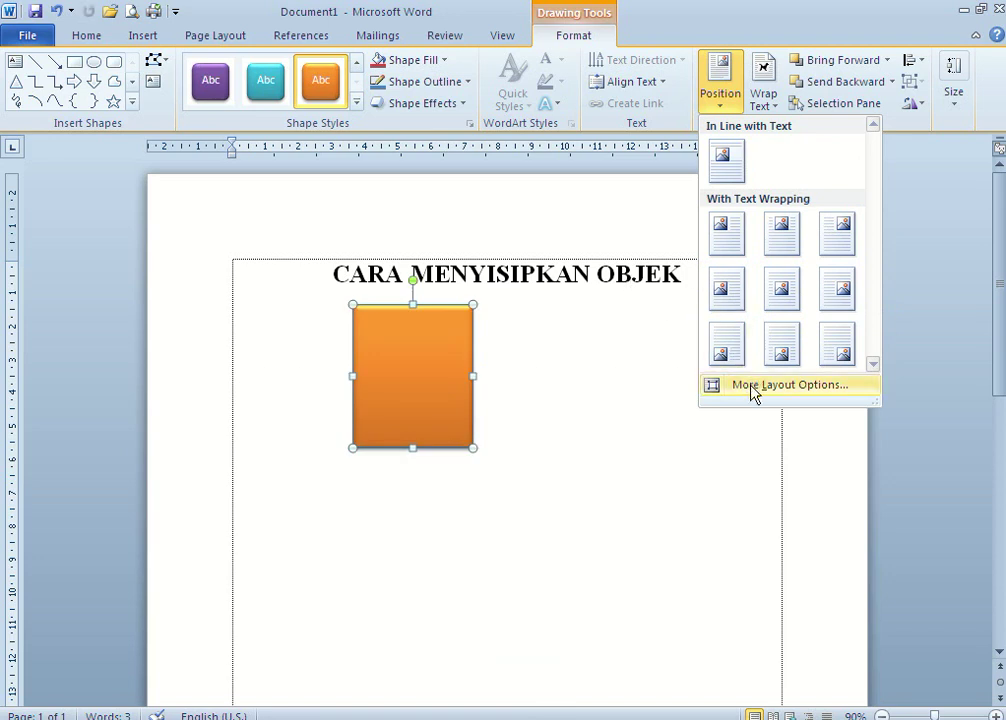
pyautogui.click(764, 85)
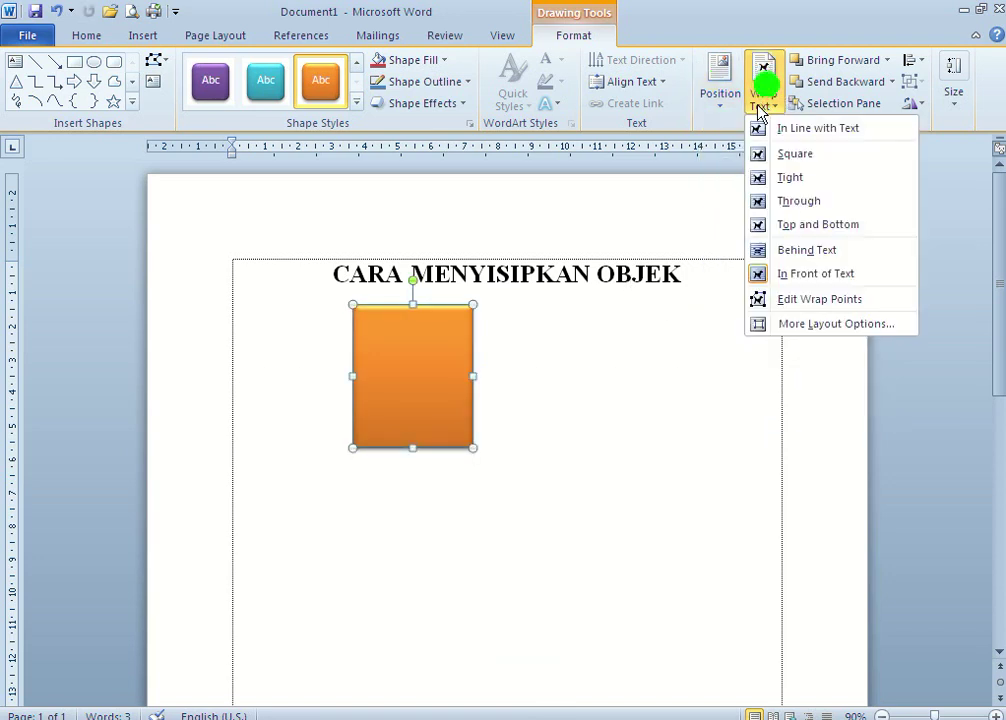
pyautogui.click(764, 249)
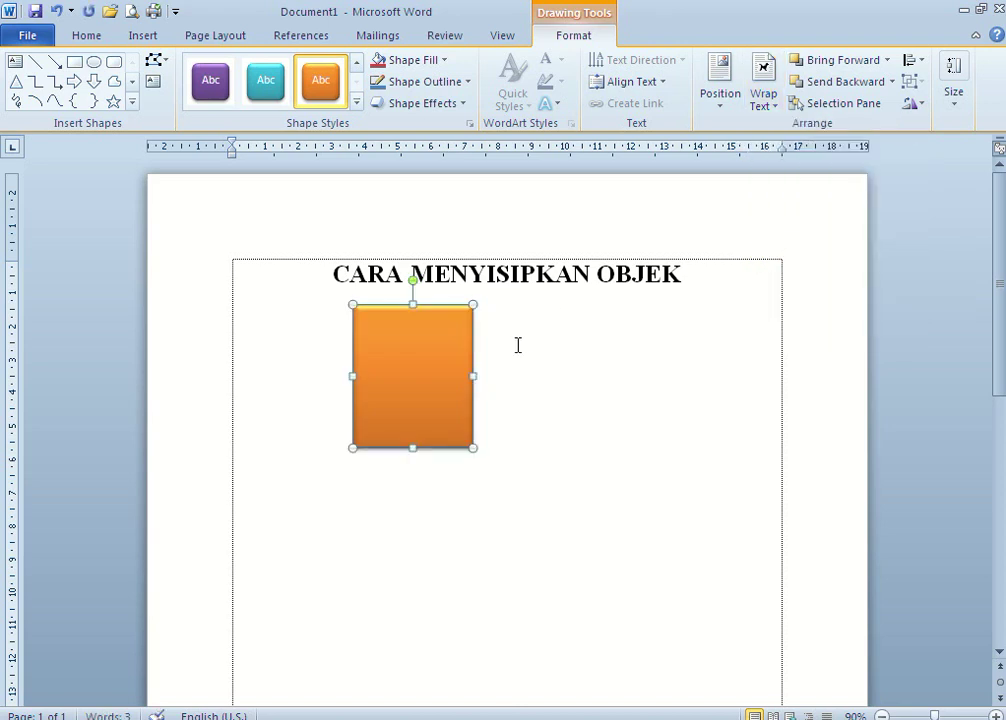
# Move the rectangle under the heading's centre and enlarge it with its corner handle
pyautogui.hotkey('ctrl', 'Right')
pyautogui.hotkey('ctrl', 'Right')
pyautogui.hotkey('ctrl', 'Right')
pyautogui.hotkey('ctrl', 'Right')
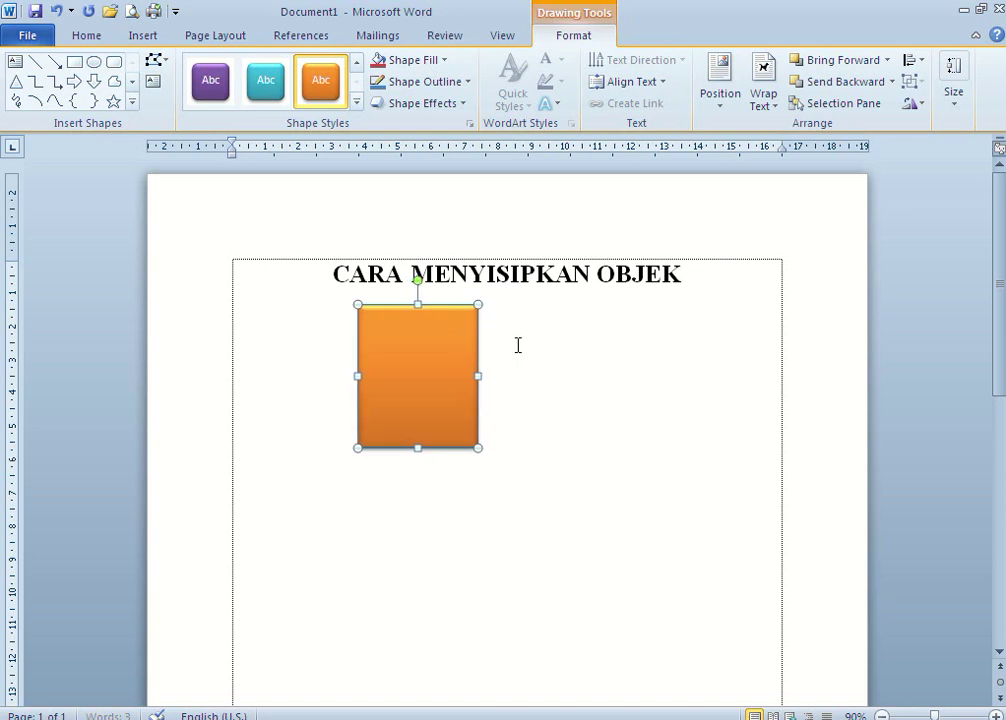
pyautogui.hotkey('ctrl', 'Right')
pyautogui.moveTo(418, 390); pyautogui.dragTo(504, 378)
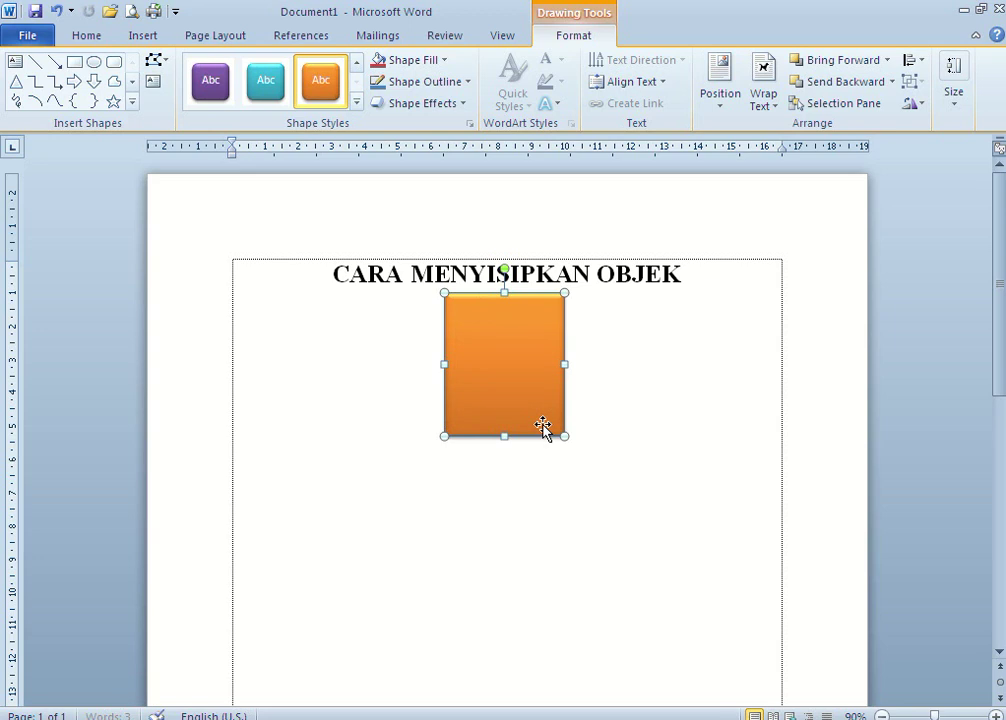
pyautogui.moveTo(566, 436); pyautogui.dragTo(622, 489)
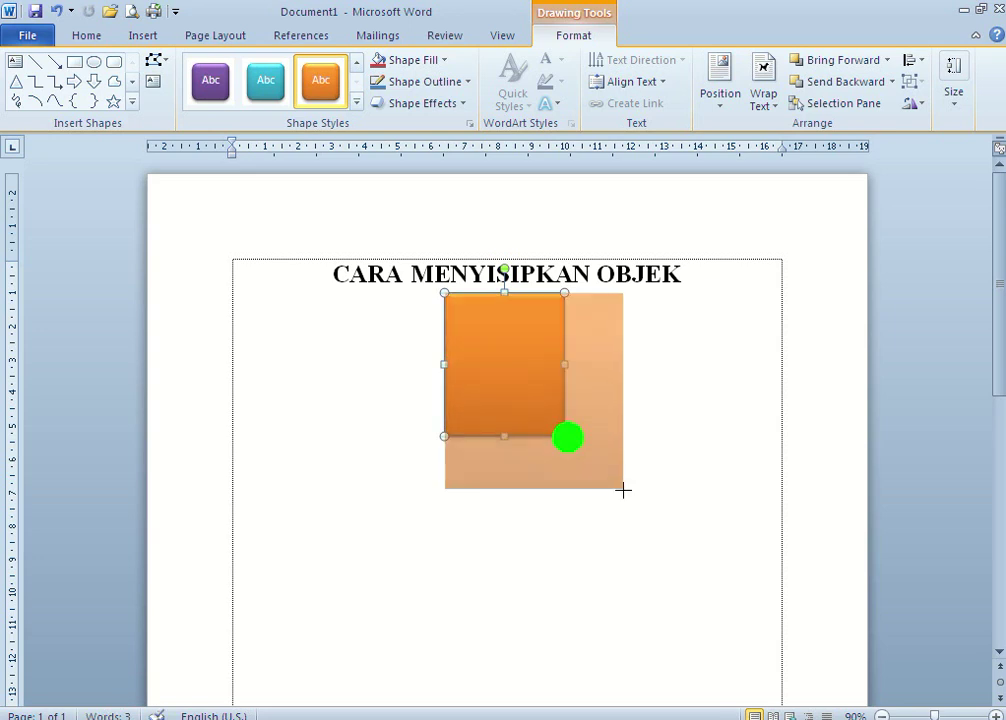
pyautogui.moveTo(533, 391); pyautogui.dragTo(512, 410)
pyautogui.click(662, 425)
pyautogui.click(662, 425)
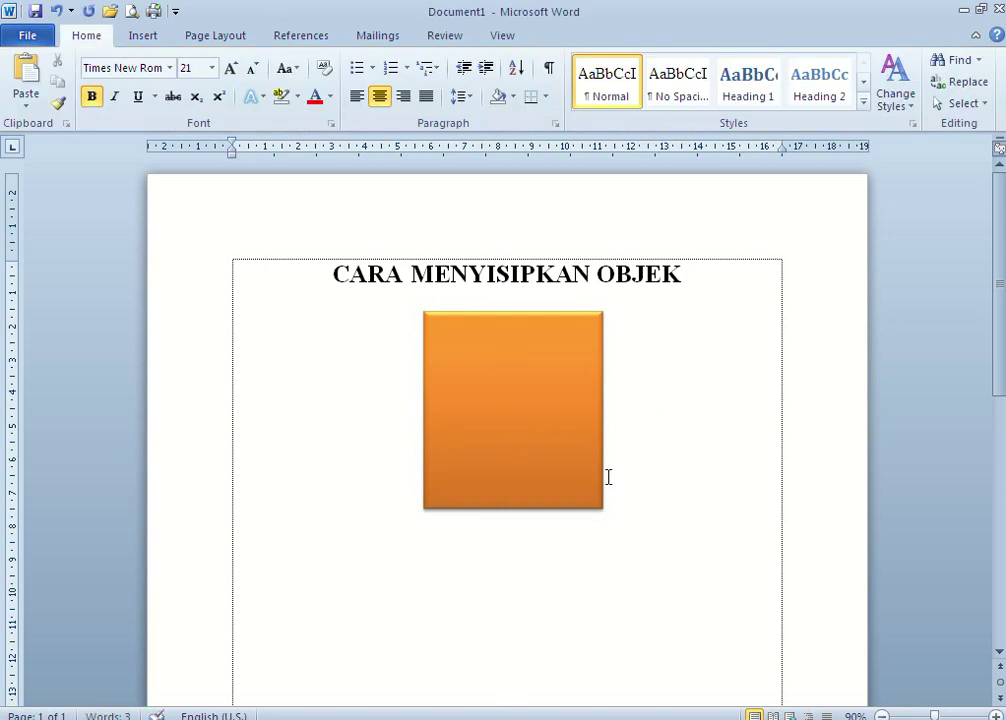
# Draw an Elbow Arrow Connector from left of the rectangle to below its right side
pyautogui.click(133, 36)
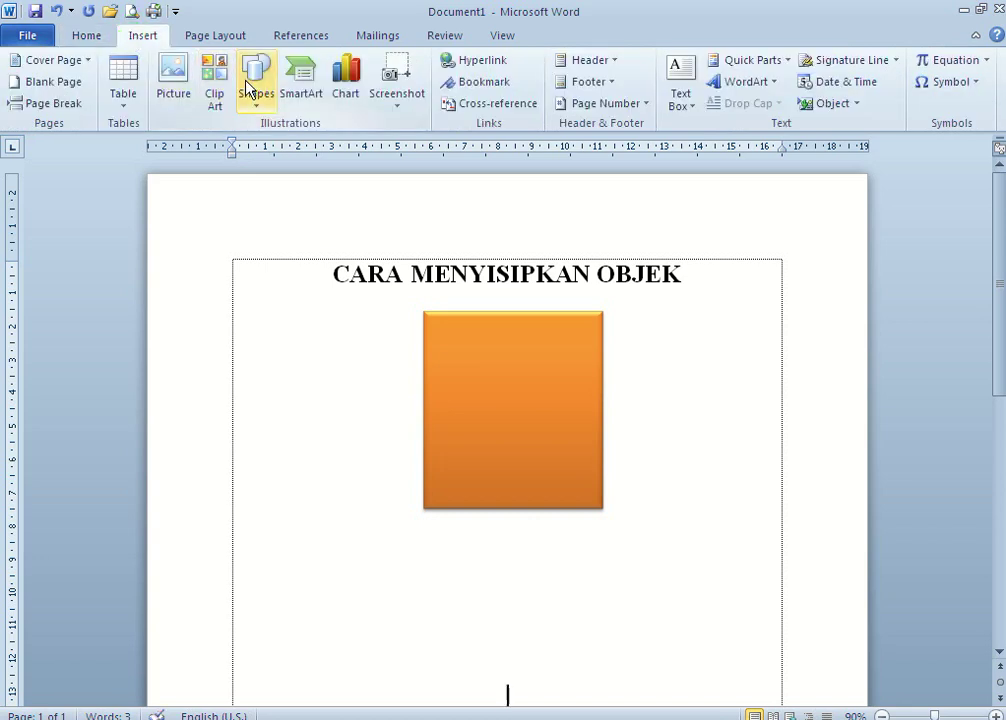
pyautogui.click(251, 88)
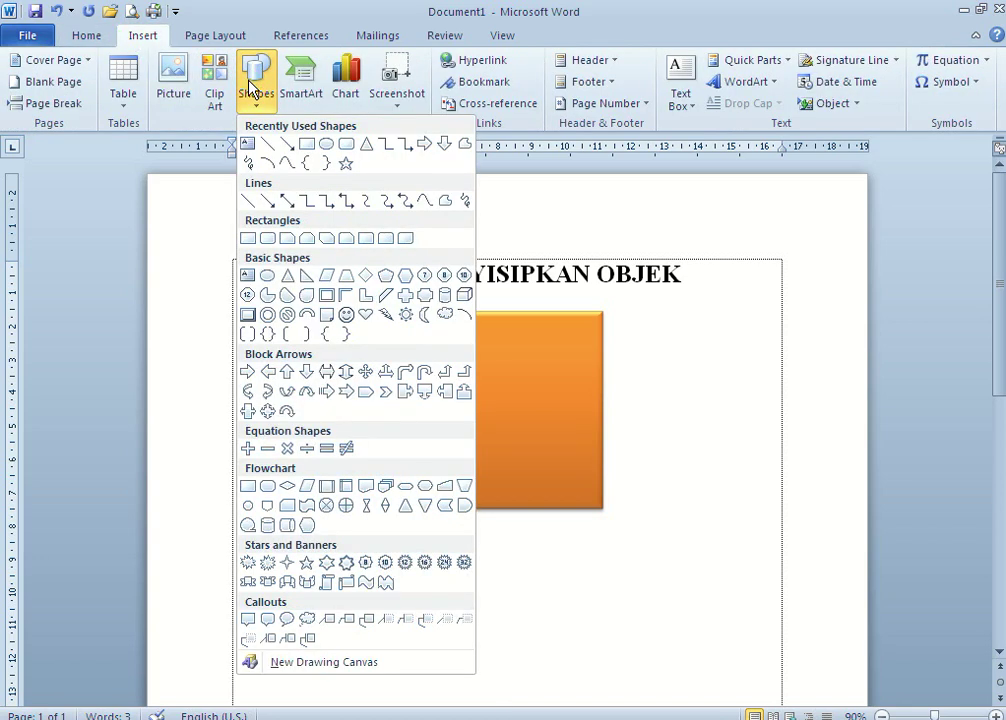
pyautogui.click(346, 205)
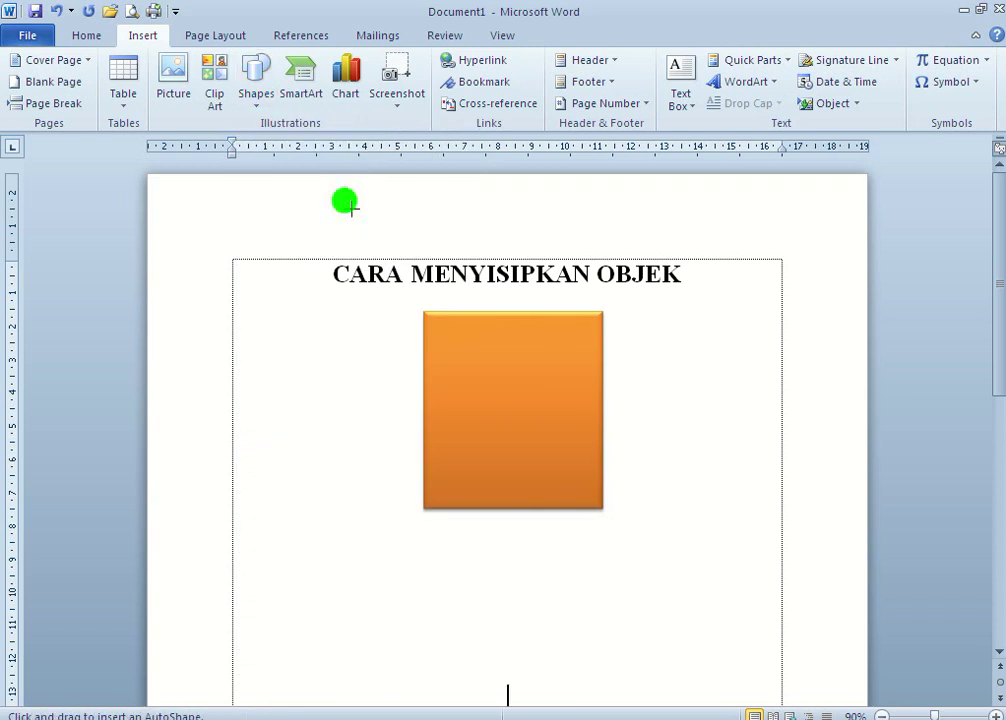
pyautogui.moveTo(332, 413); pyautogui.dragTo(416, 498)
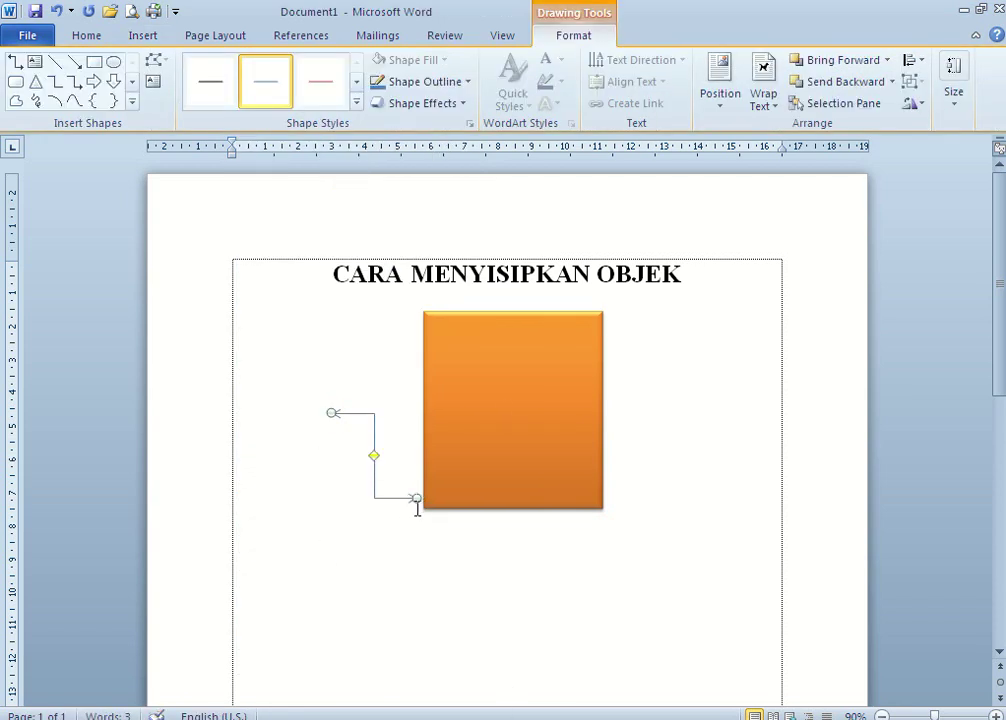
pyautogui.moveTo(414, 498)
pyautogui.mouseDown()
pyautogui.moveTo(612, 572)
pyautogui.moveTo(590, 639)
pyautogui.mouseUp()
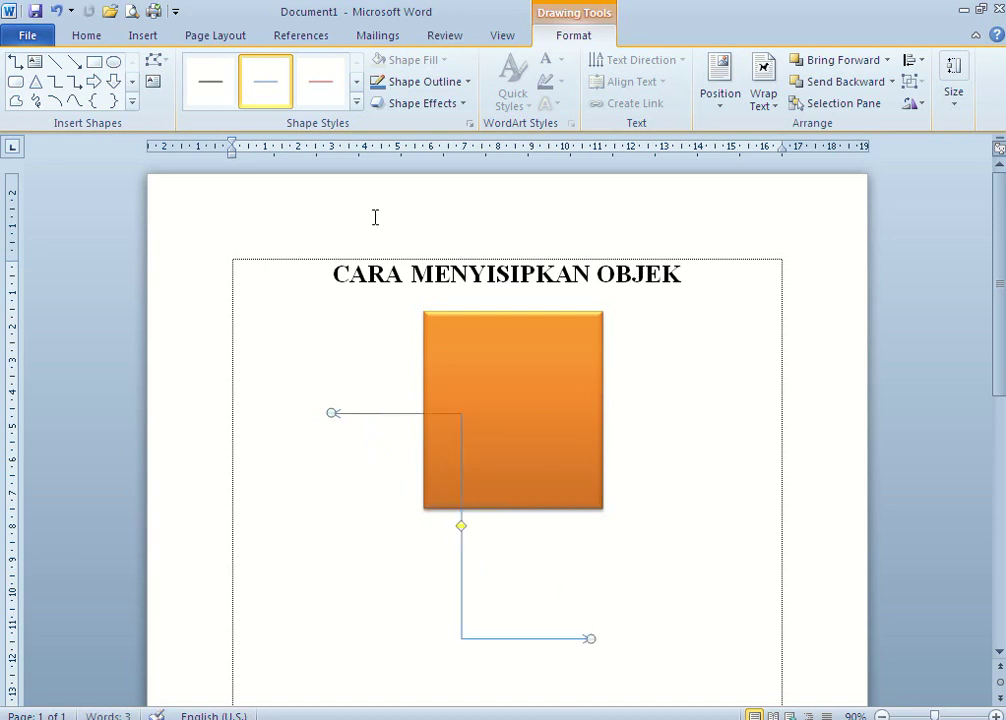
# Give the elbow arrow the thick orange line style and move it beside the rectangle's left
pyautogui.click(355, 104)
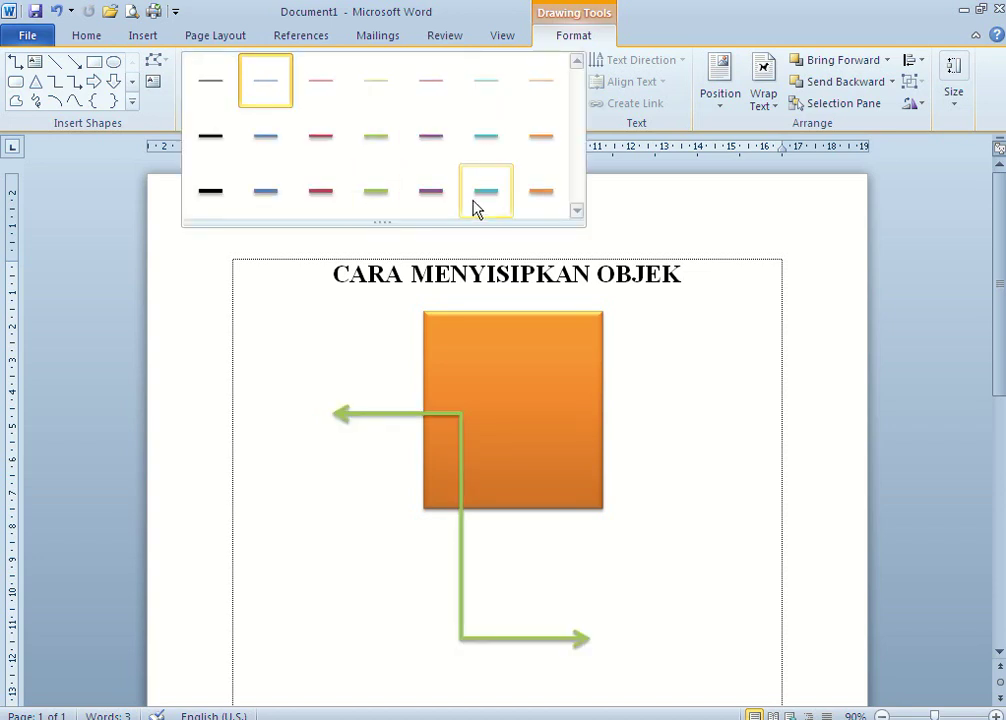
pyautogui.click(540, 205)
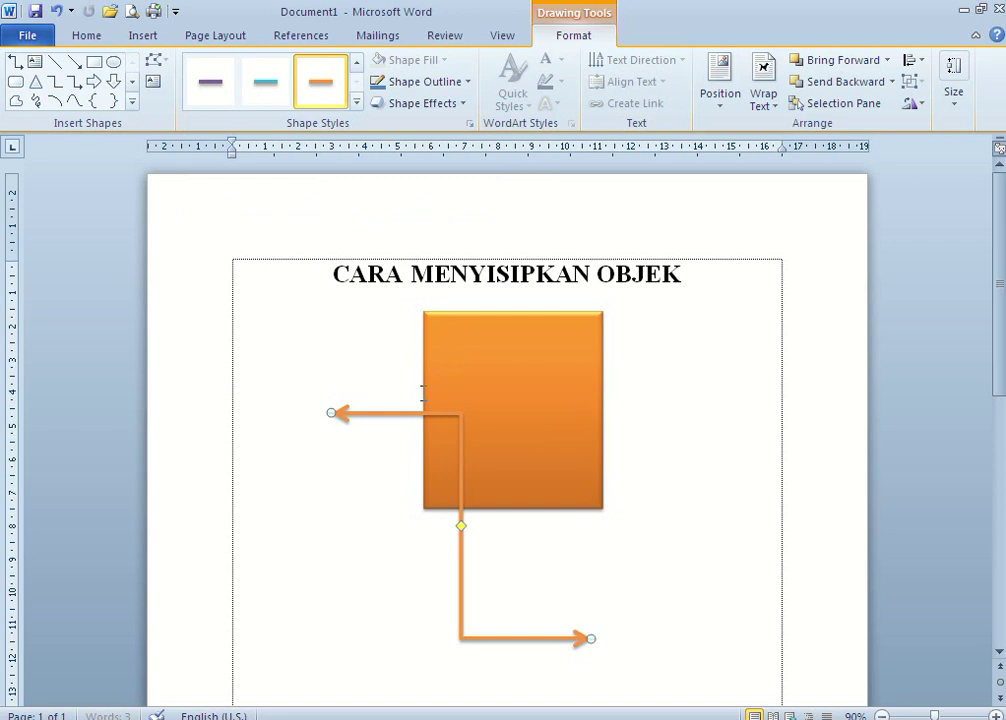
pyautogui.moveTo(403, 413); pyautogui.dragTo(329, 335)
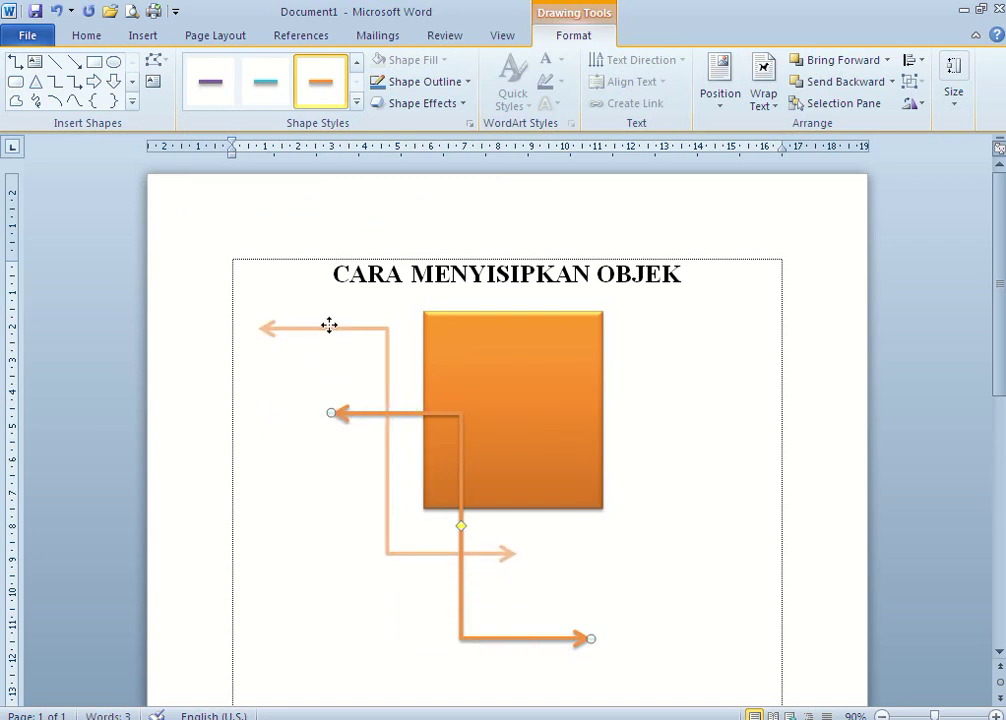
pyautogui.moveTo(329, 335); pyautogui.dragTo(330, 321)
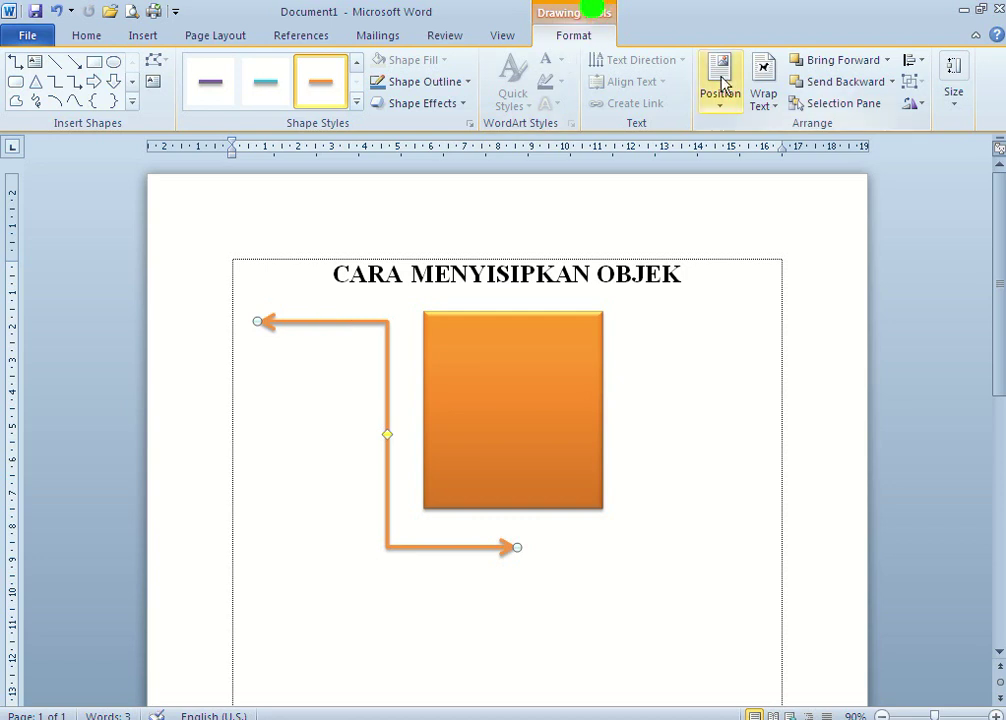
# Set the arrow's wrapping to In Front of Text, leaving its outline colour unchanged
pyautogui.click(759, 100)
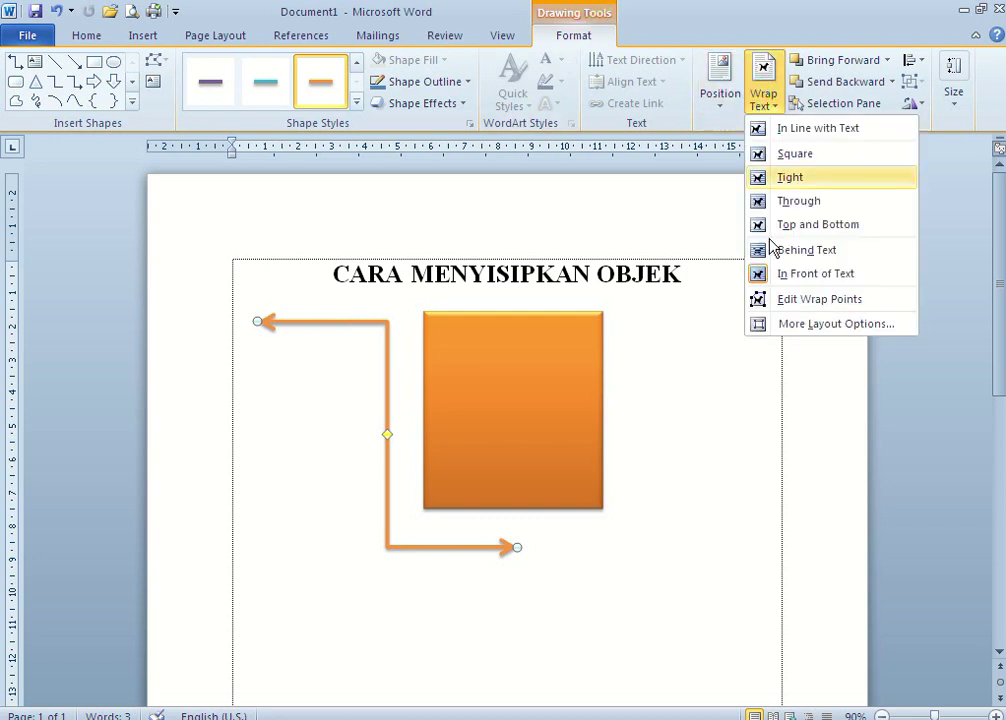
pyautogui.click(775, 280)
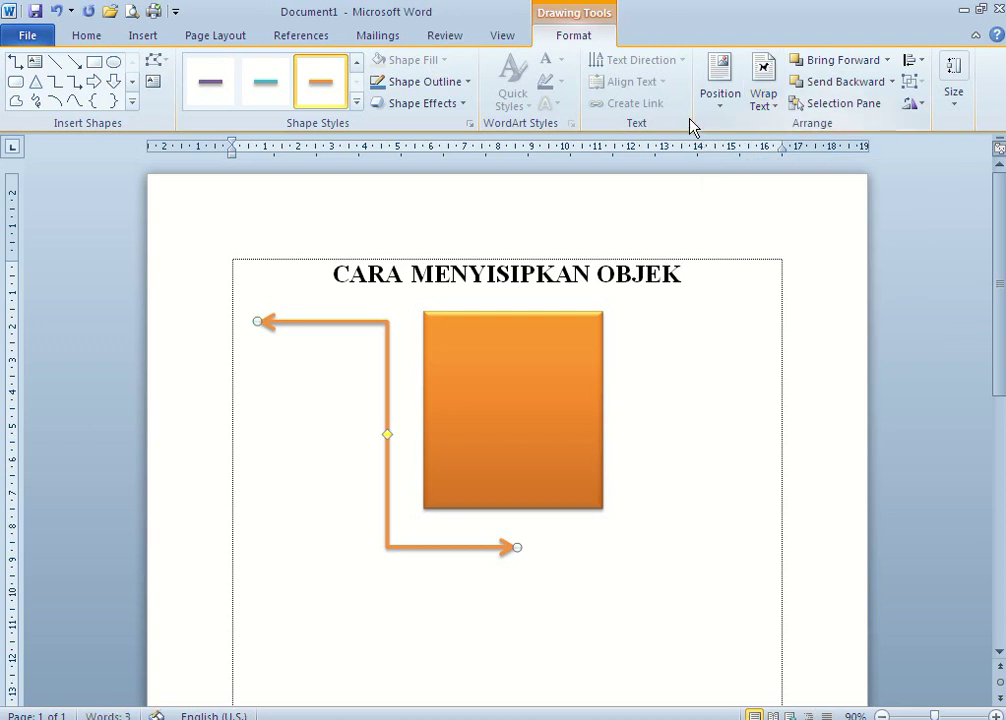
pyautogui.click(433, 82)
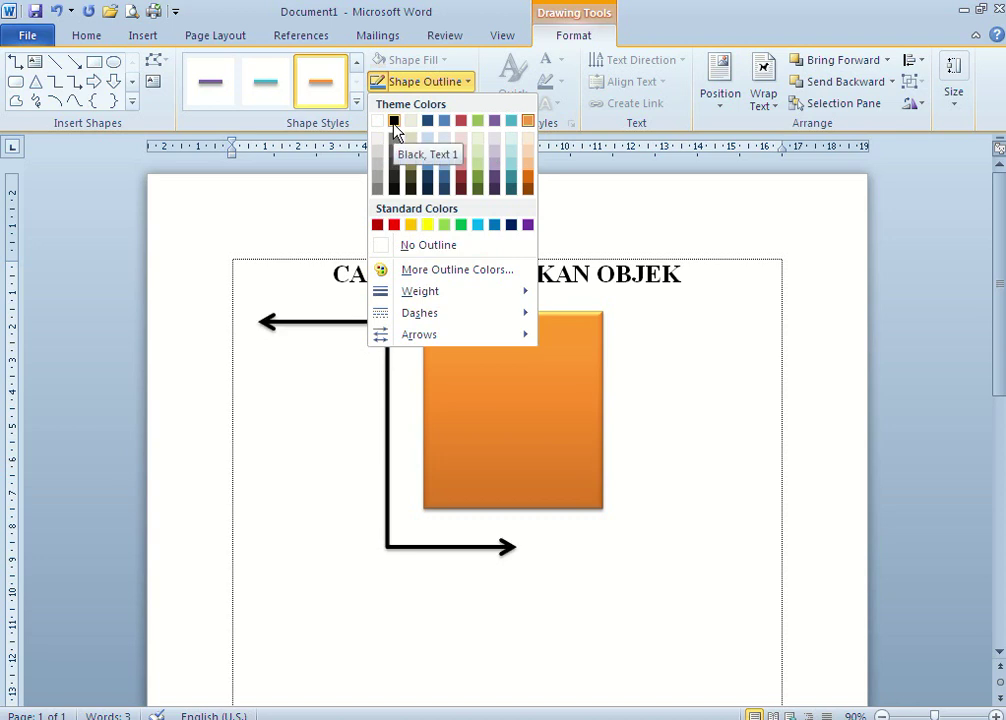
pyautogui.click(640, 11)
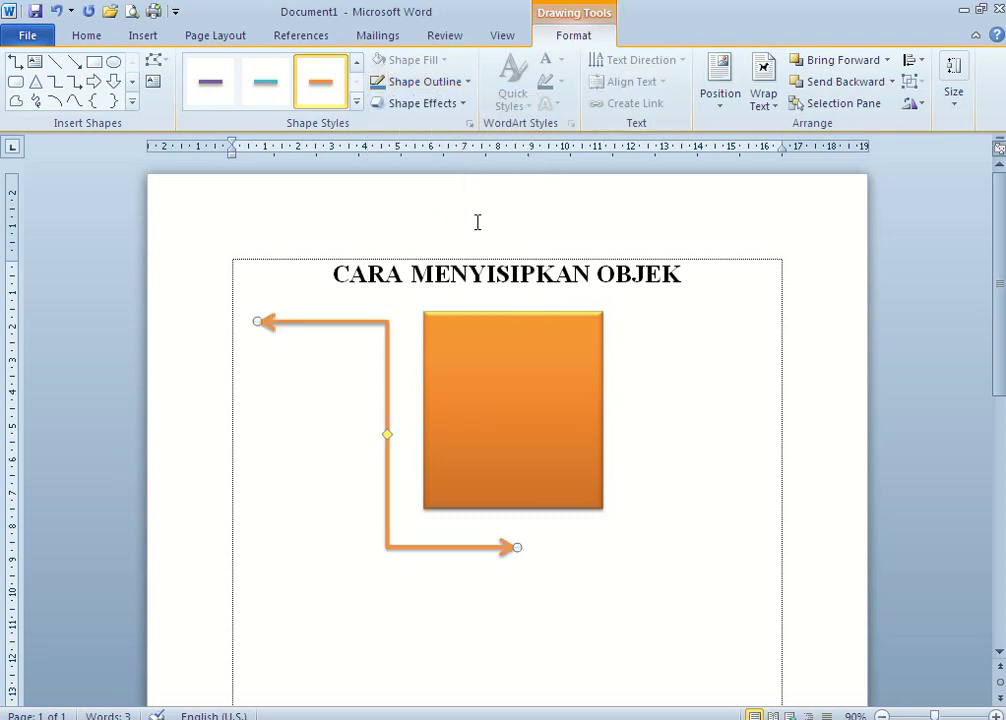
pyautogui.click(772, 390)
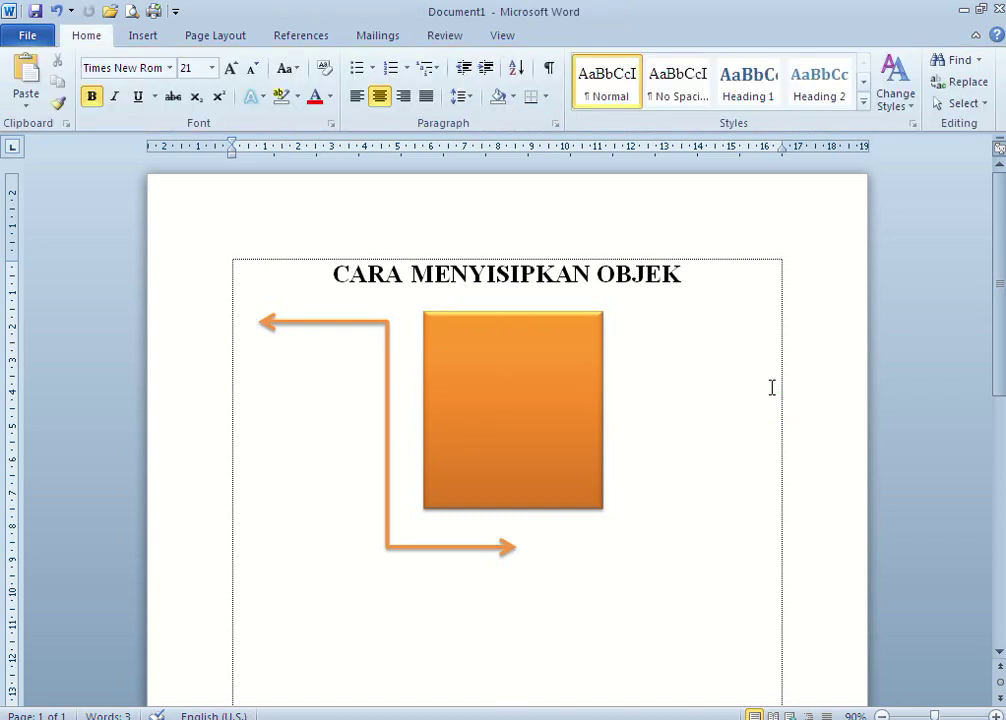
# Draw a Cloud Callout shape below the rectangle's right side
pyautogui.click(143, 37)
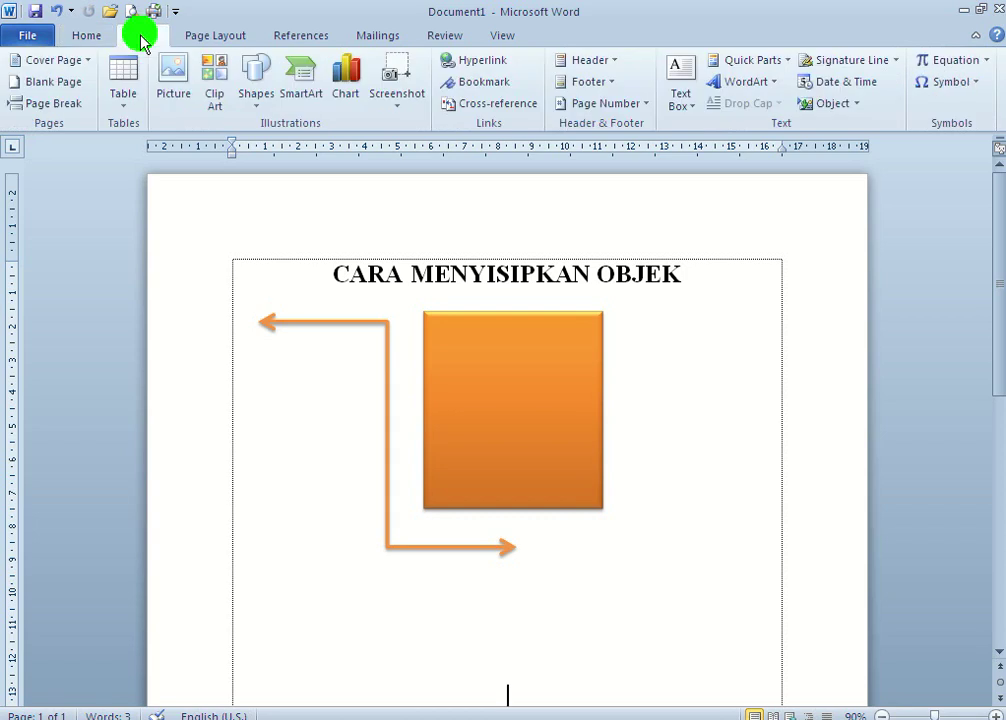
pyautogui.click(258, 88)
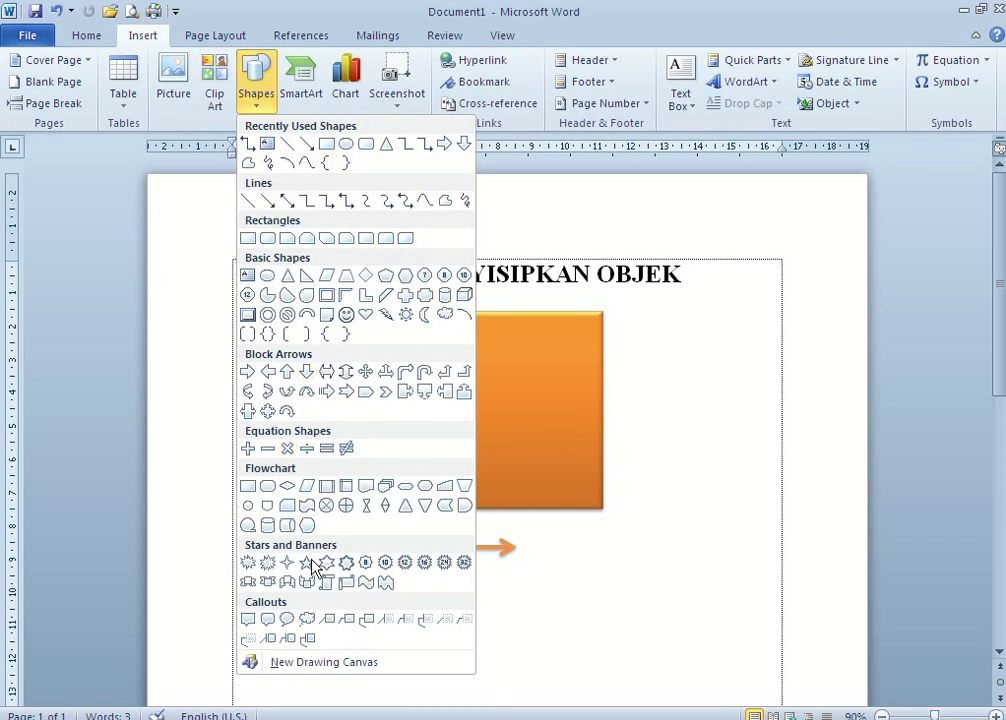
pyautogui.click(306, 627)
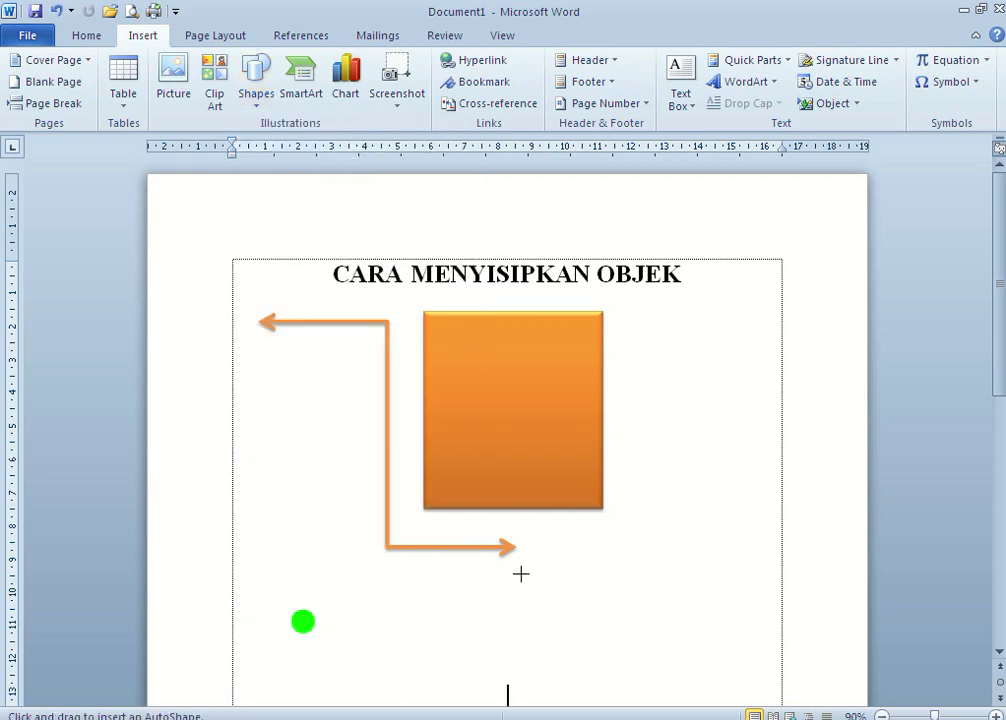
pyautogui.moveTo(549, 533); pyautogui.dragTo(757, 648)
# Type 'ISI DENGAN TEKS' inside the cloud and adjust its font size to fit
pyautogui.click(679, 601)
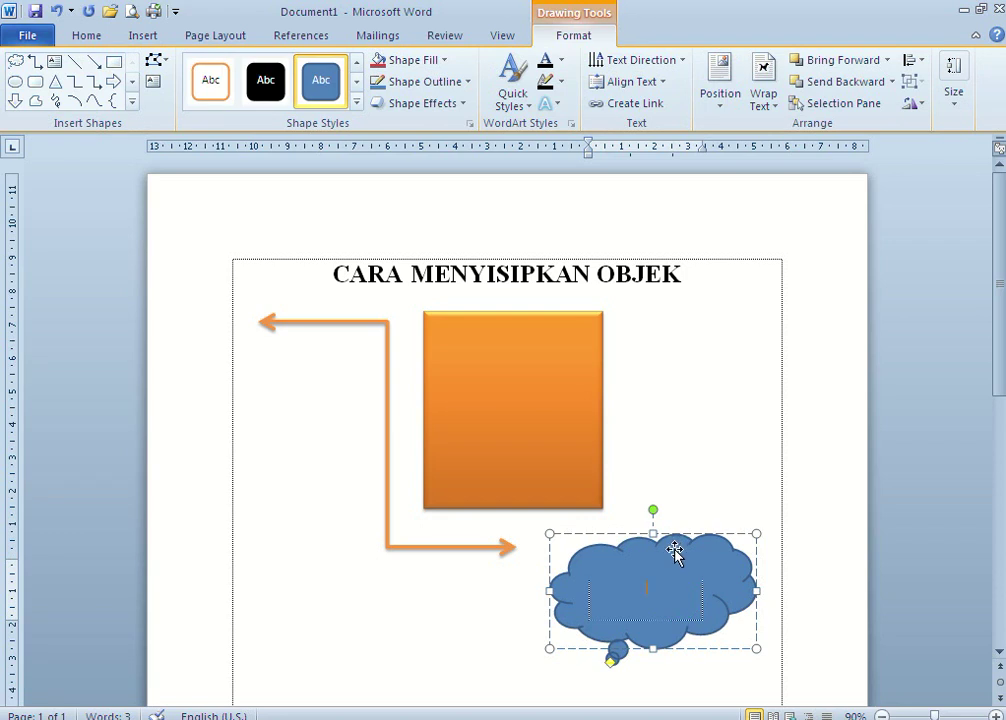
pyautogui.write('ISI DENGAN')
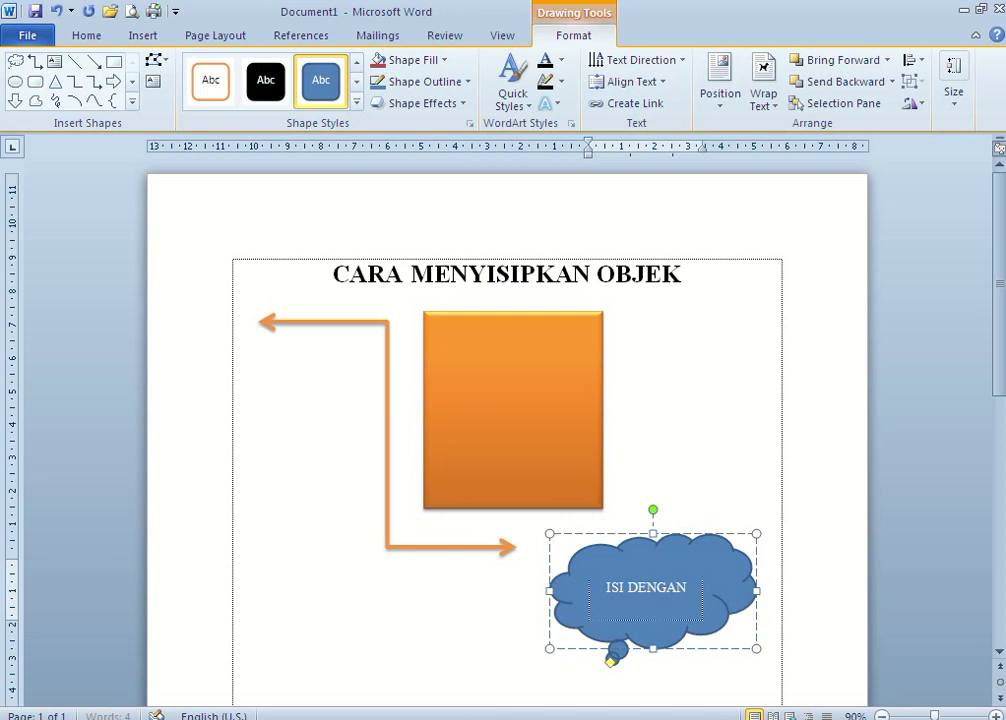
pyautogui.write(' TEKS')
pyautogui.hotkey('ctrl', 'a')
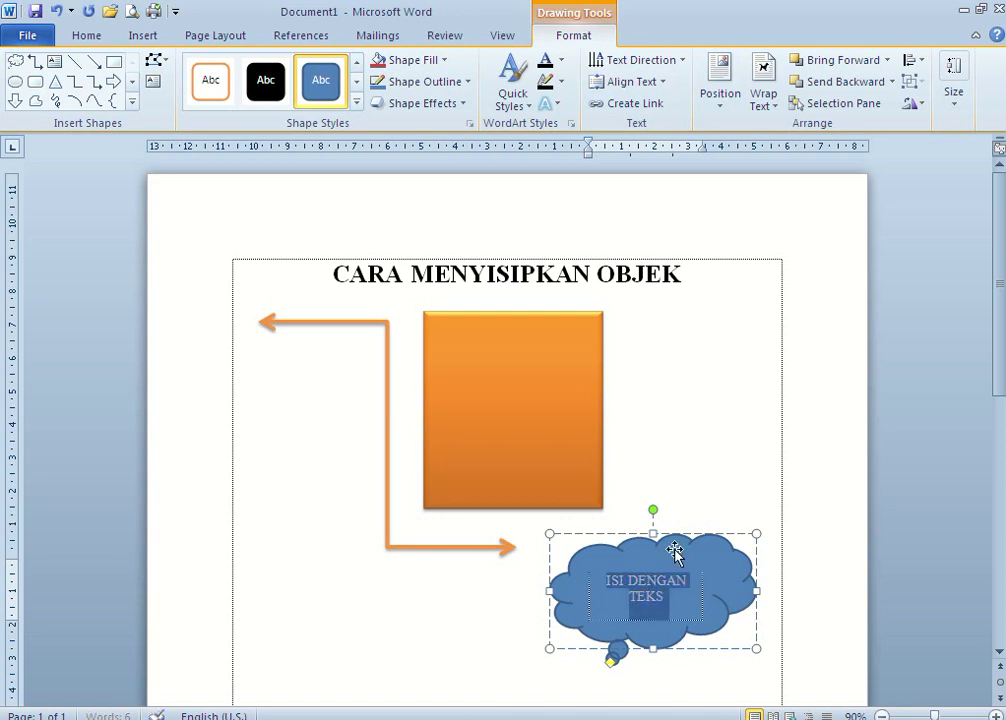
pyautogui.hotkey('ctrl', 'shift', '.')
pyautogui.hotkey('ctrl', 'shift', '.')
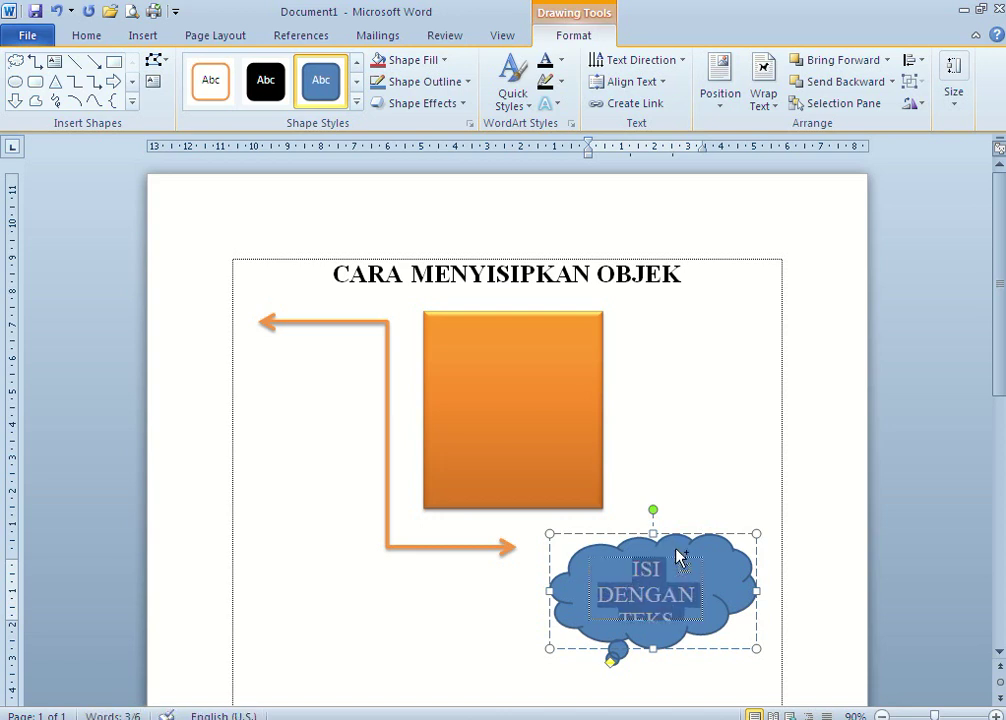
pyautogui.hotkey('ctrl', 'shift', ',')
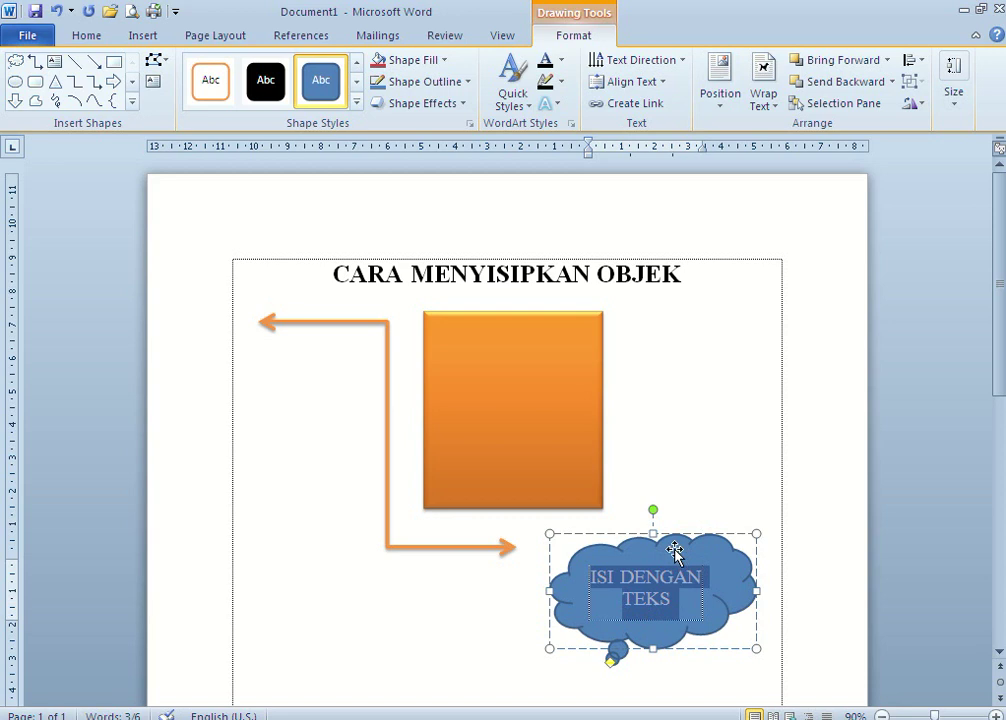
pyautogui.click(757, 313)
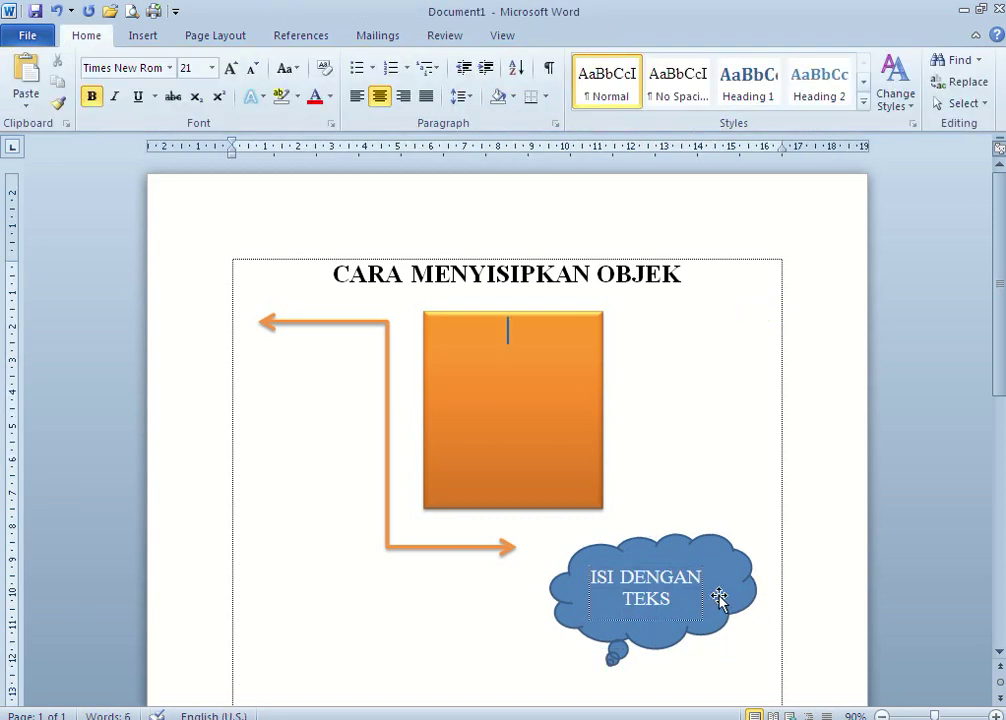
# Give the cloud callout a light green Shape Fill and a Yellow Shape Outline
pyautogui.click(732, 579)
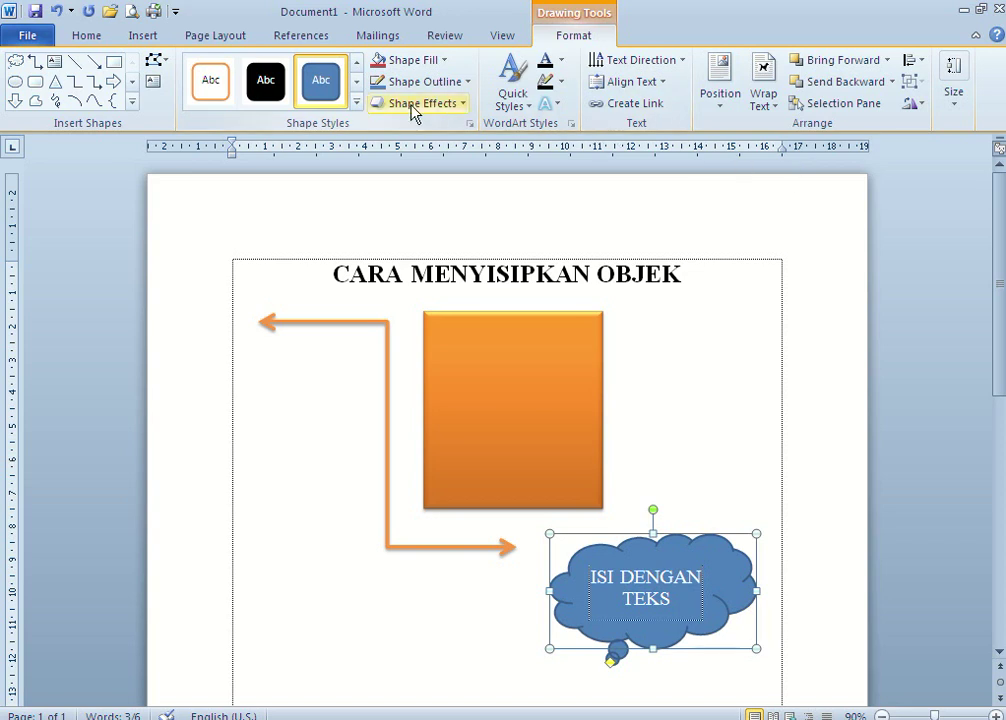
pyautogui.click(434, 62)
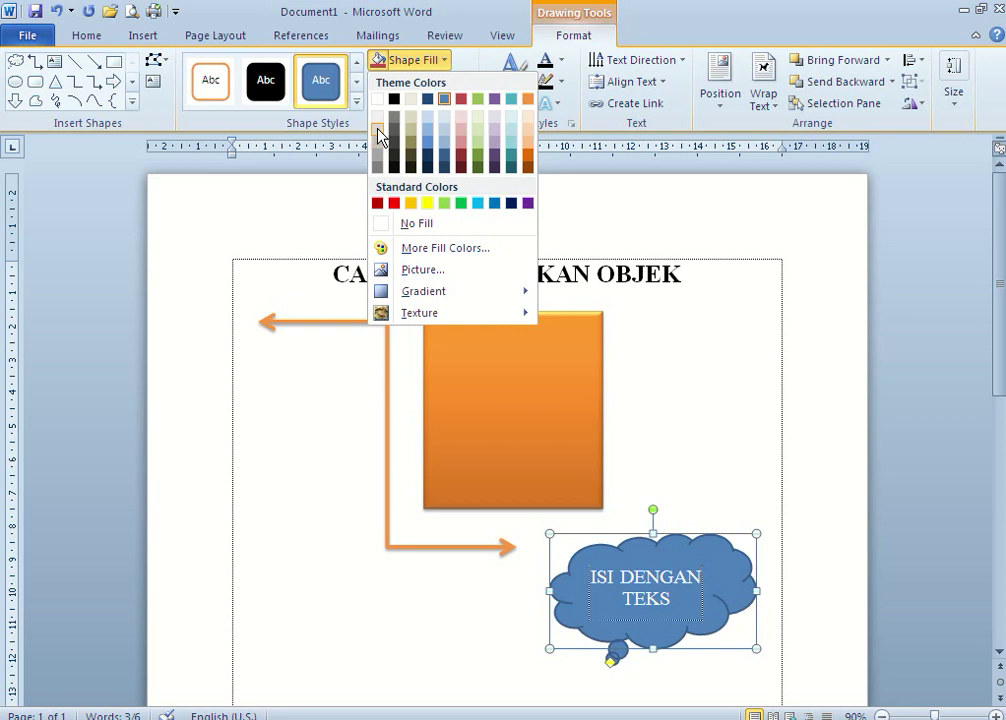
pyautogui.click(476, 139)
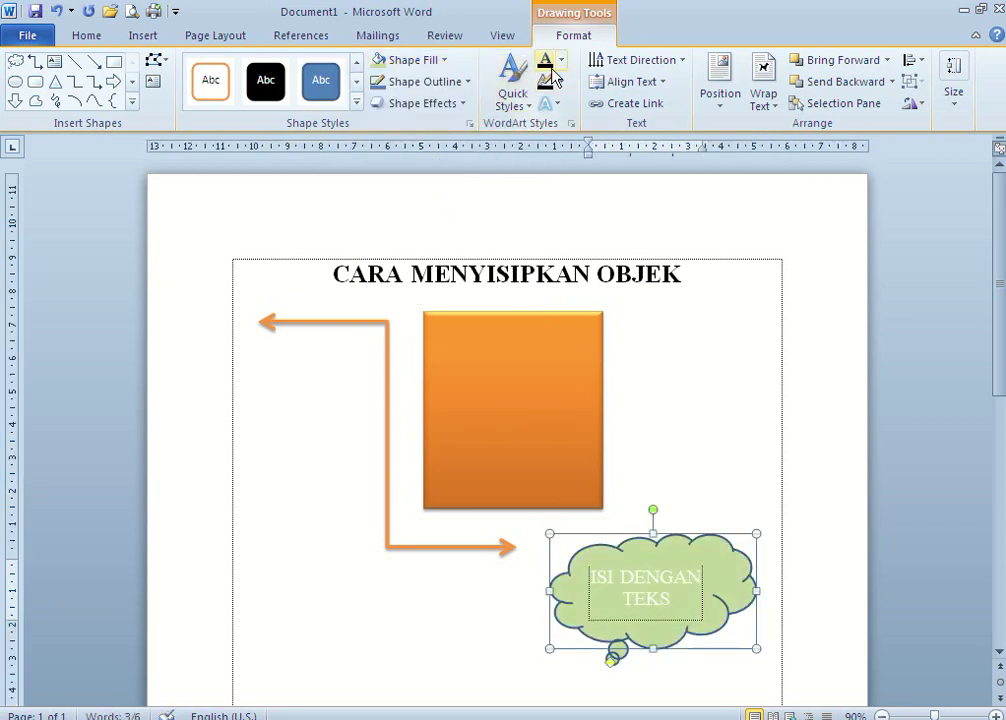
pyautogui.click(465, 80)
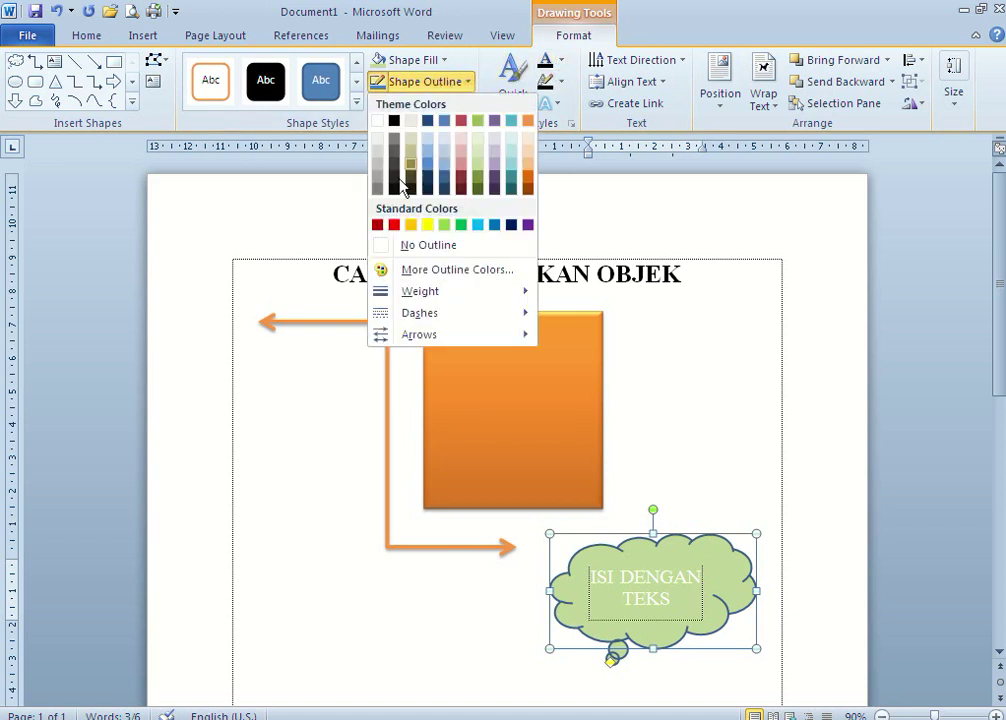
pyautogui.click(428, 225)
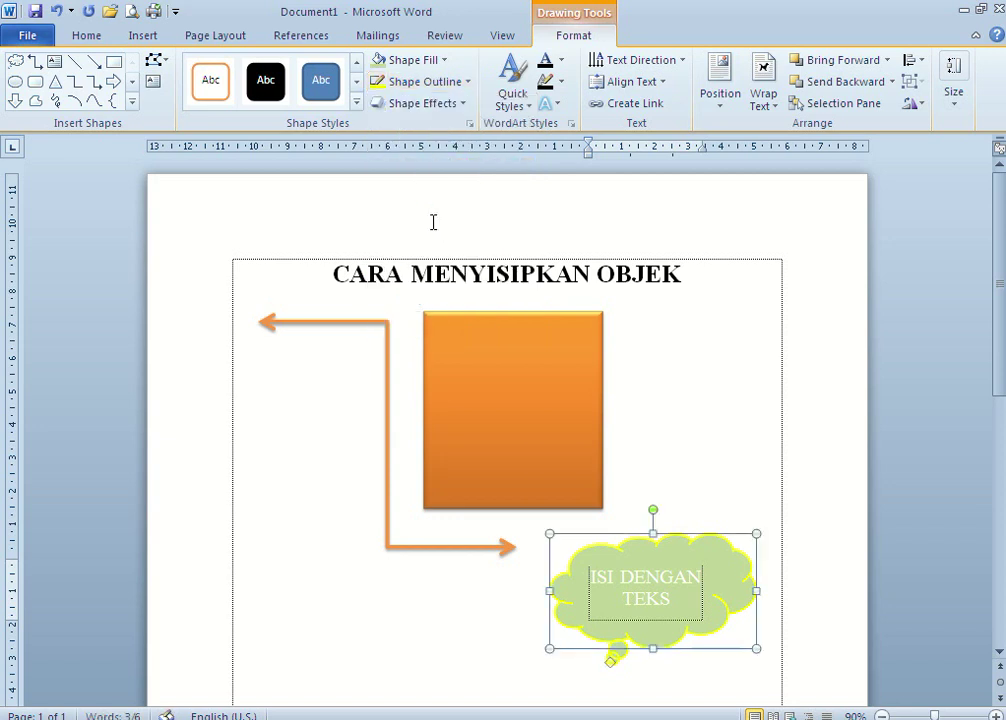
# Change the cloud callout's 'ISI DENGAN TEKS' text font color to Green
pyautogui.tripleClick(641, 588)
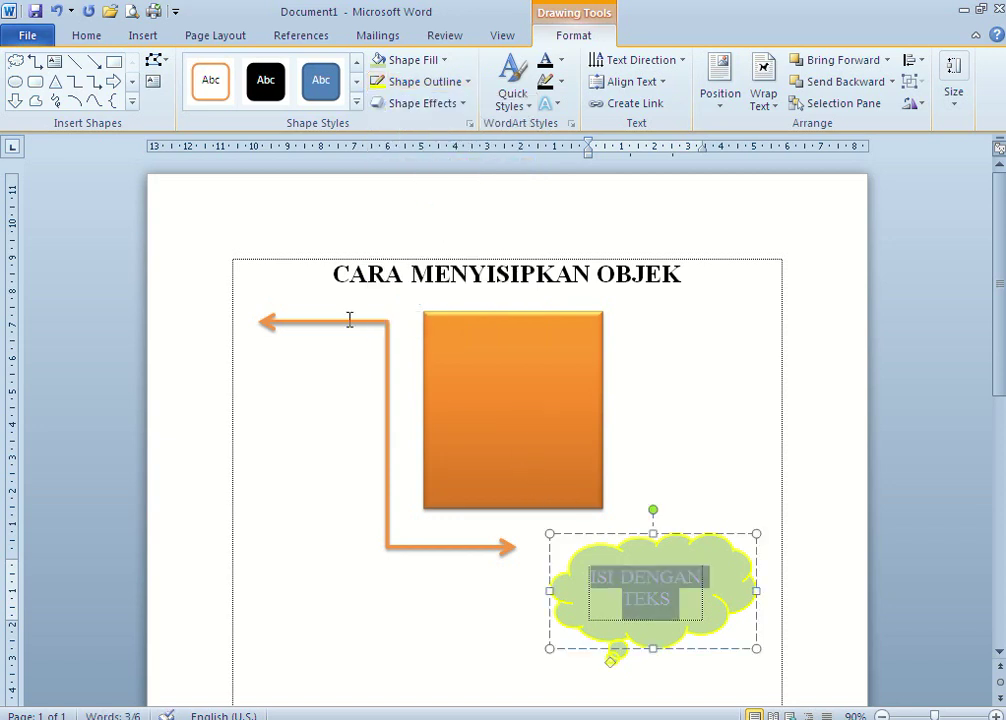
pyautogui.click(84, 32)
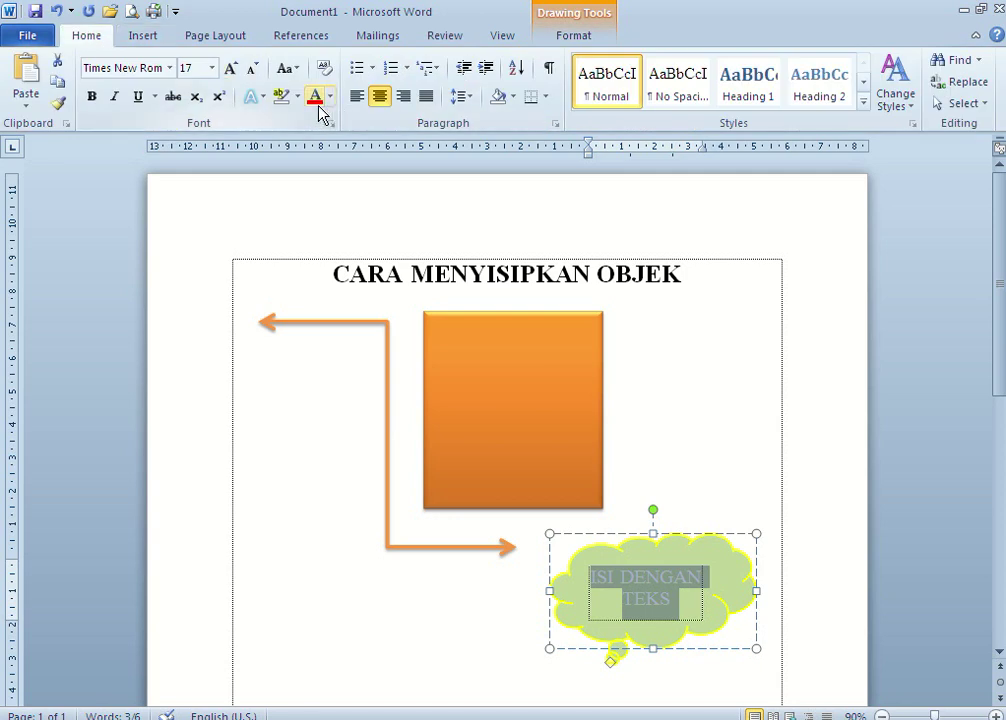
pyautogui.click(315, 100)
pyautogui.click(317, 99)
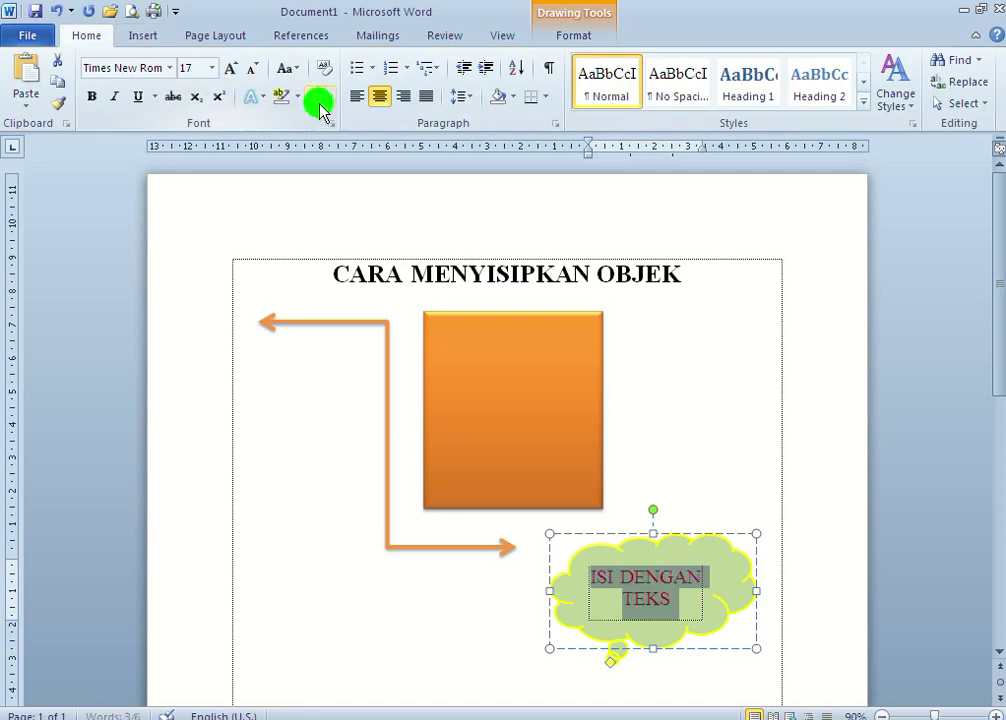
pyautogui.click(331, 97)
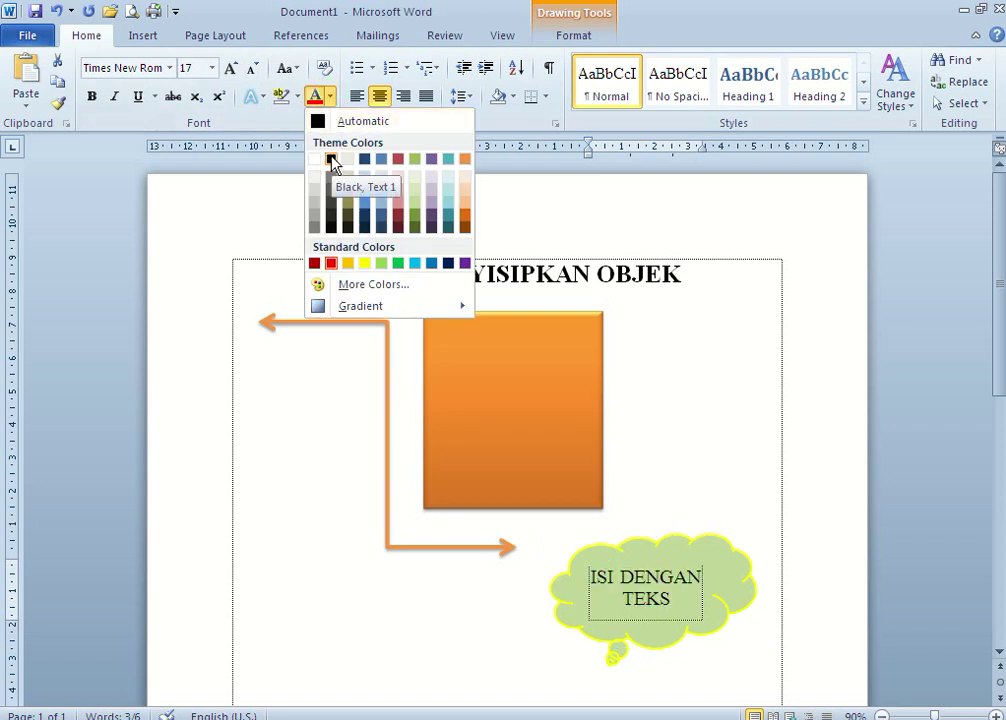
pyautogui.click(396, 262)
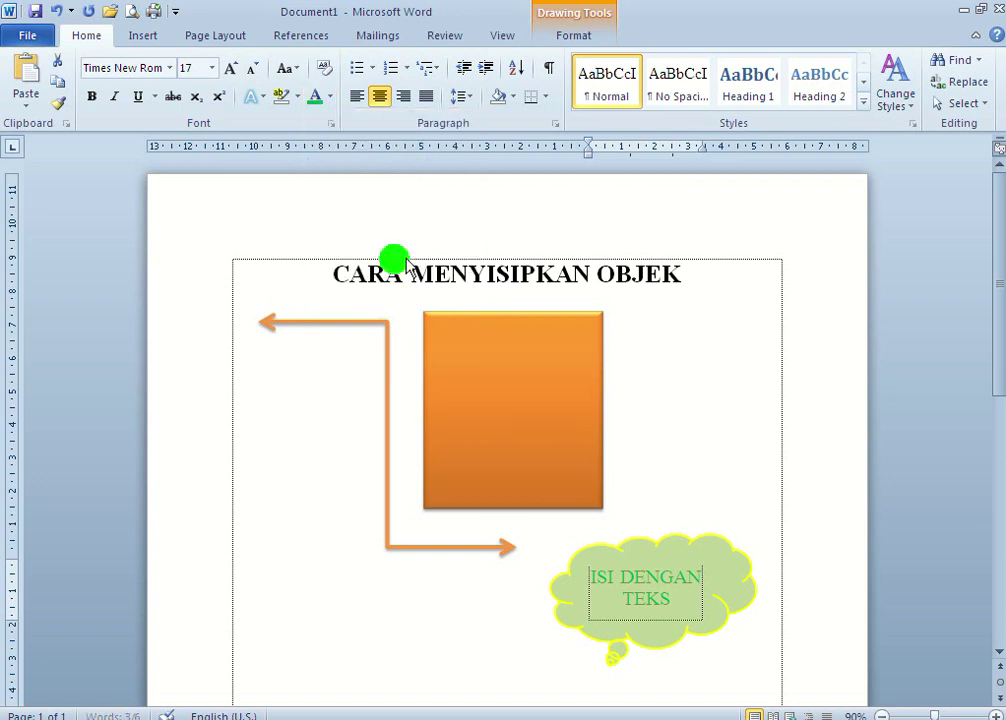
pyautogui.click(629, 278)
pyautogui.scroll(-3, 807, 260)
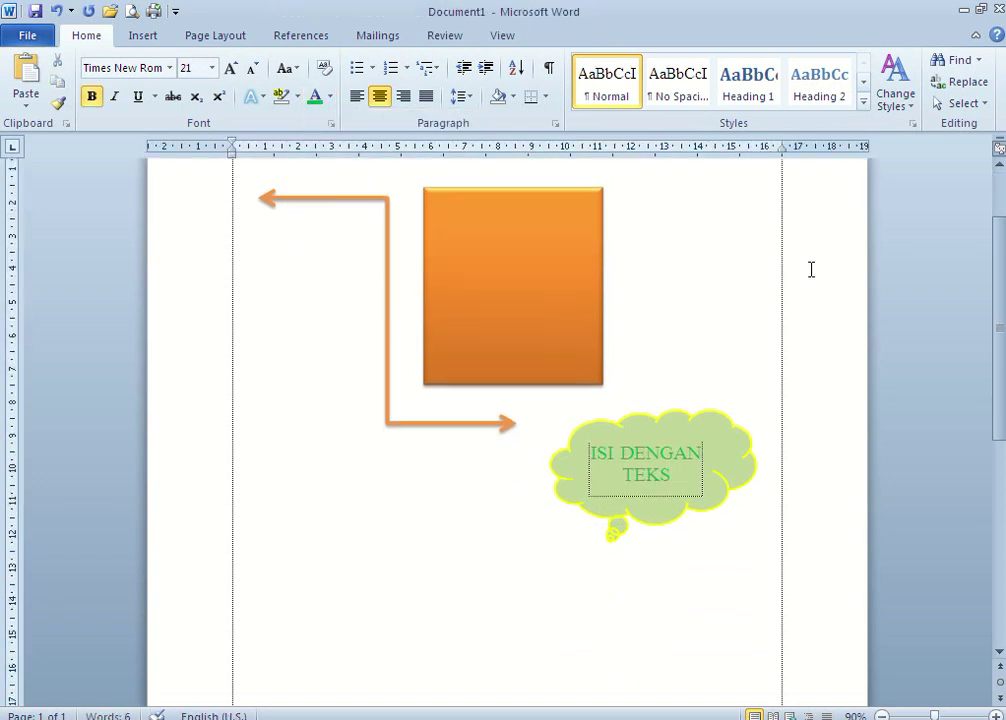
pyautogui.scroll(3, 810, 258)
pyautogui.scroll(-3, 846, 307)
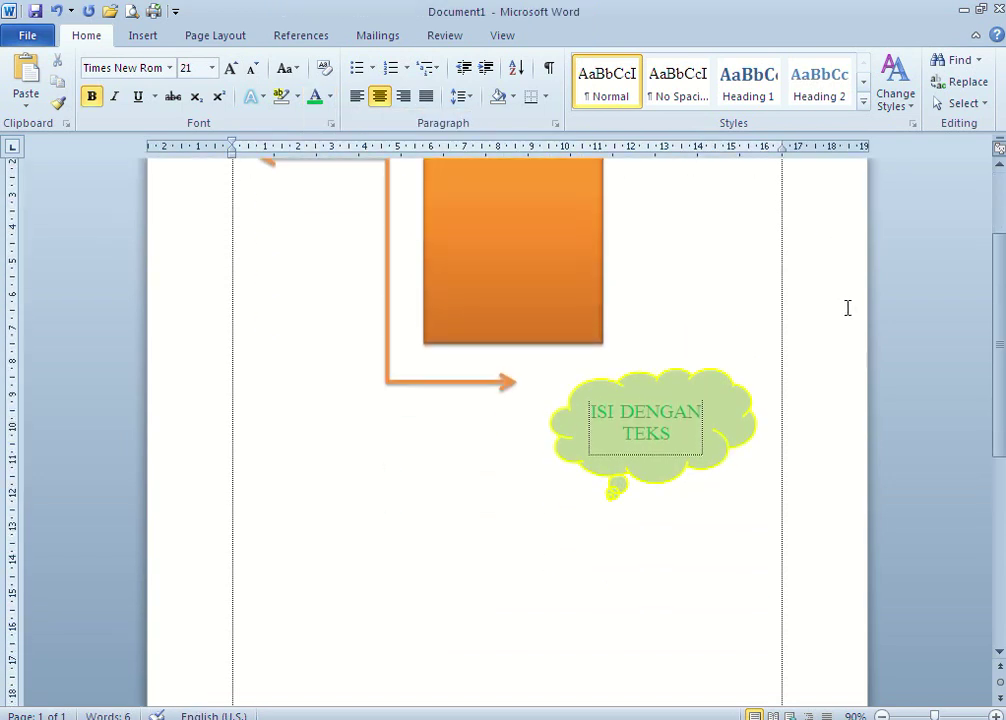
pyautogui.scroll(-1, 846, 307)
pyautogui.scroll(-1, 846, 307)
# Drag the cloud callout's bottom-left corner down and left so its top meets the arrow tip
pyautogui.click(704, 380)
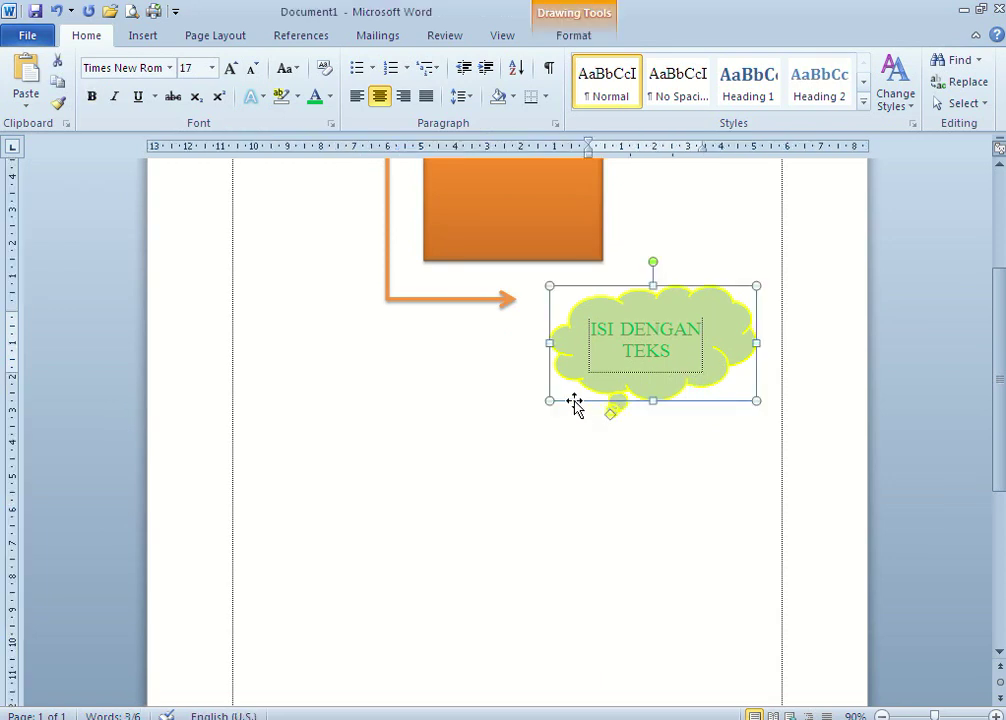
pyautogui.moveTo(549, 401); pyautogui.dragTo(477, 465)
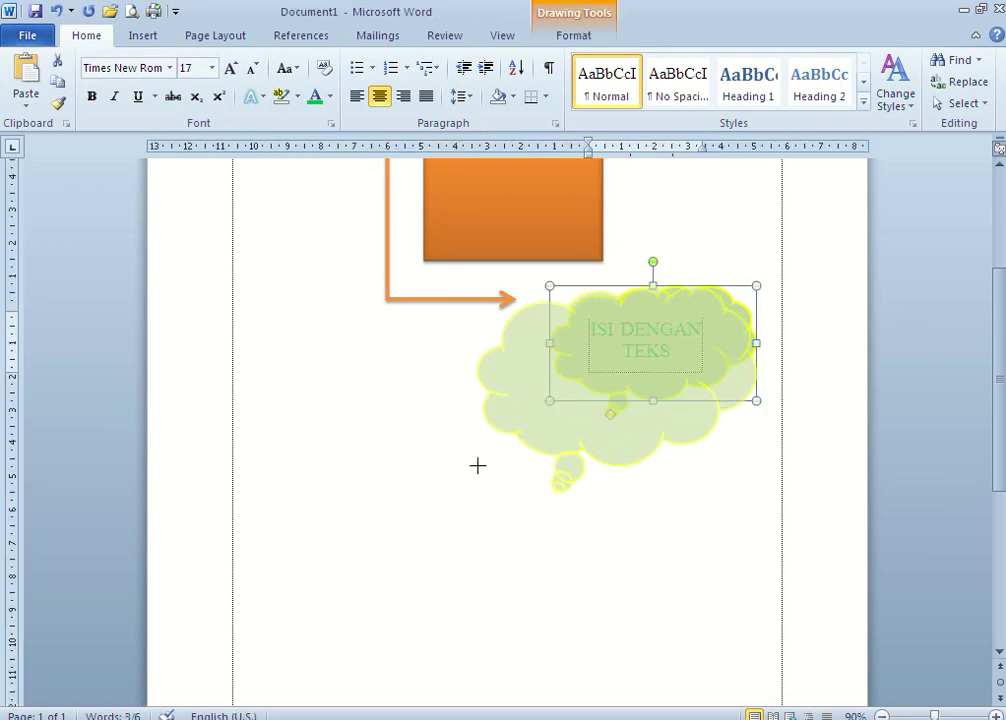
pyautogui.click(825, 307)
pyautogui.scroll(-1, 824, 310)
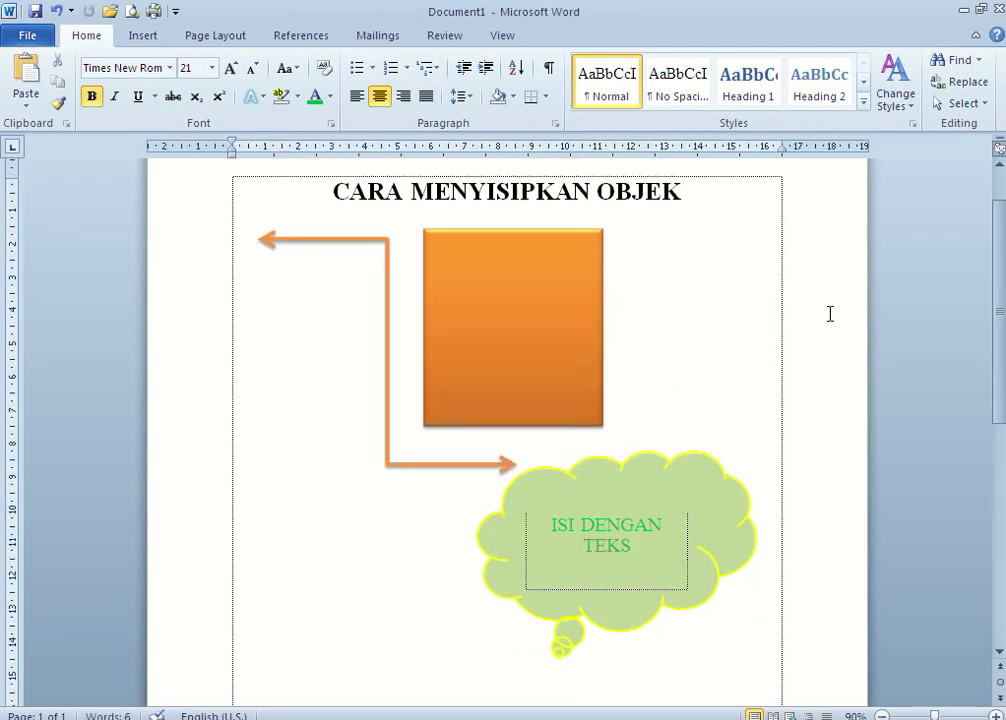
pyautogui.scroll(-1, 830, 314)
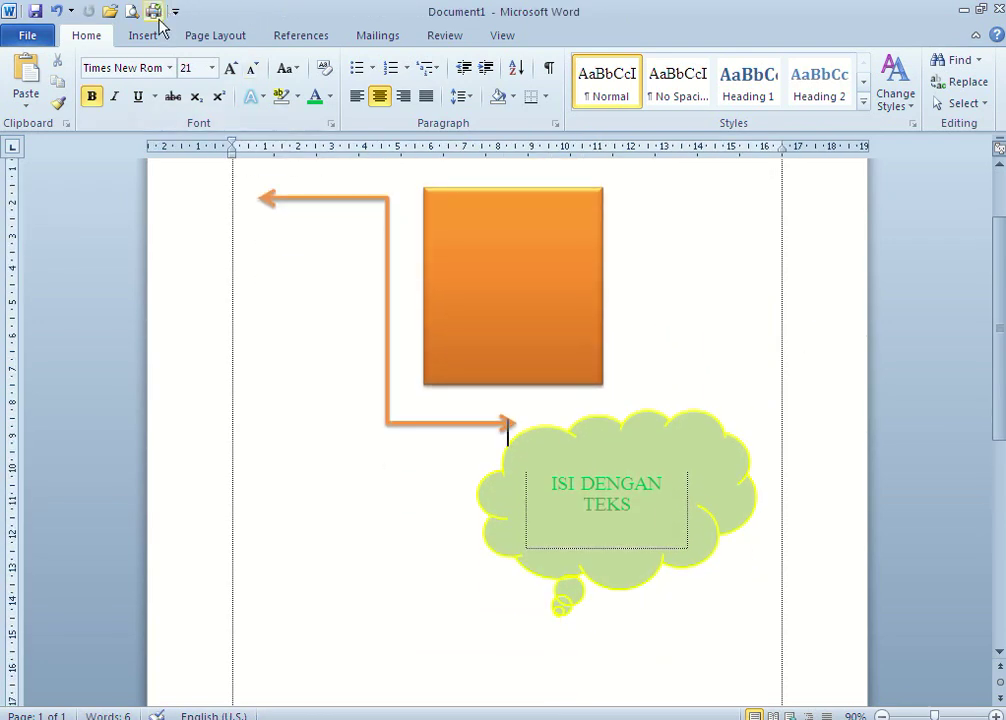
# Draw a Smiley Face shape left of the cloud, below the arrow's bend
pyautogui.click(125, 33)
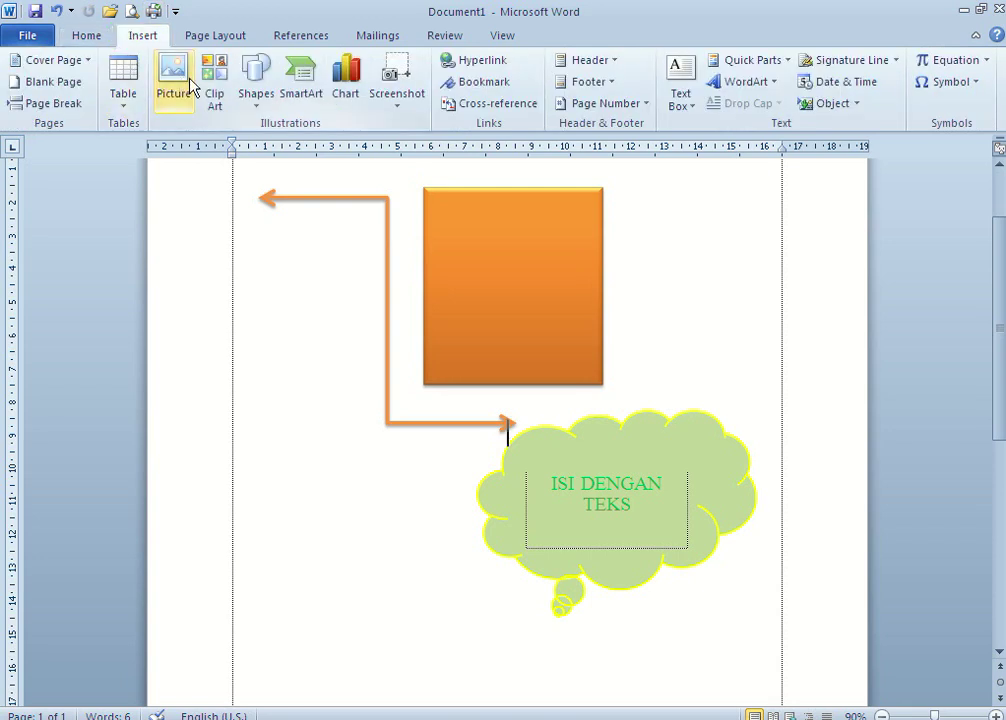
pyautogui.click(256, 88)
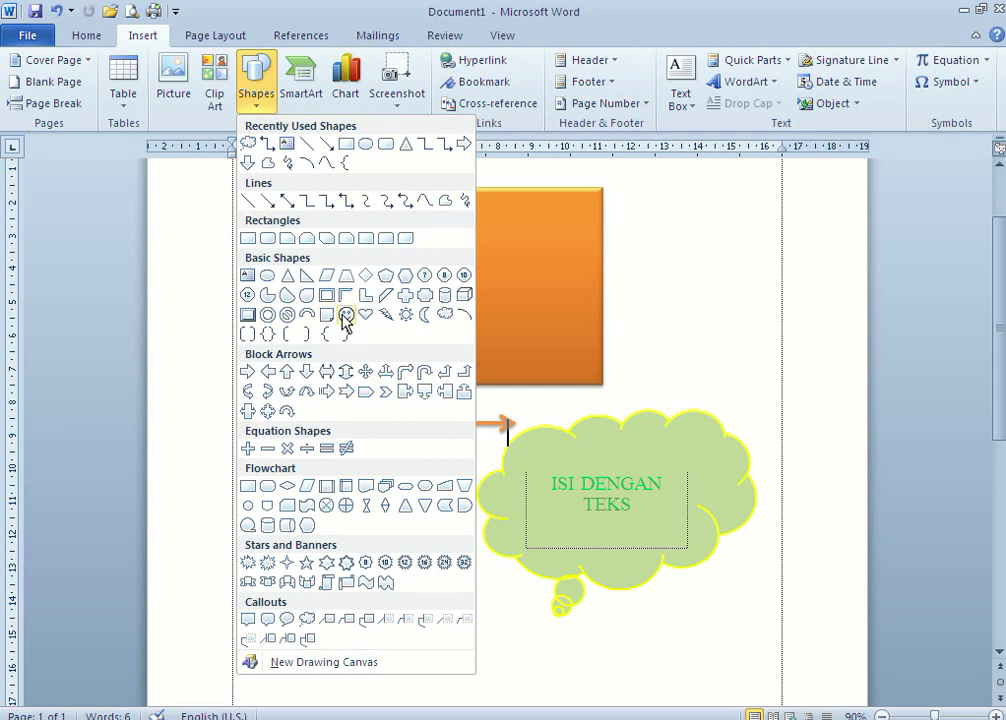
pyautogui.click(345, 316)
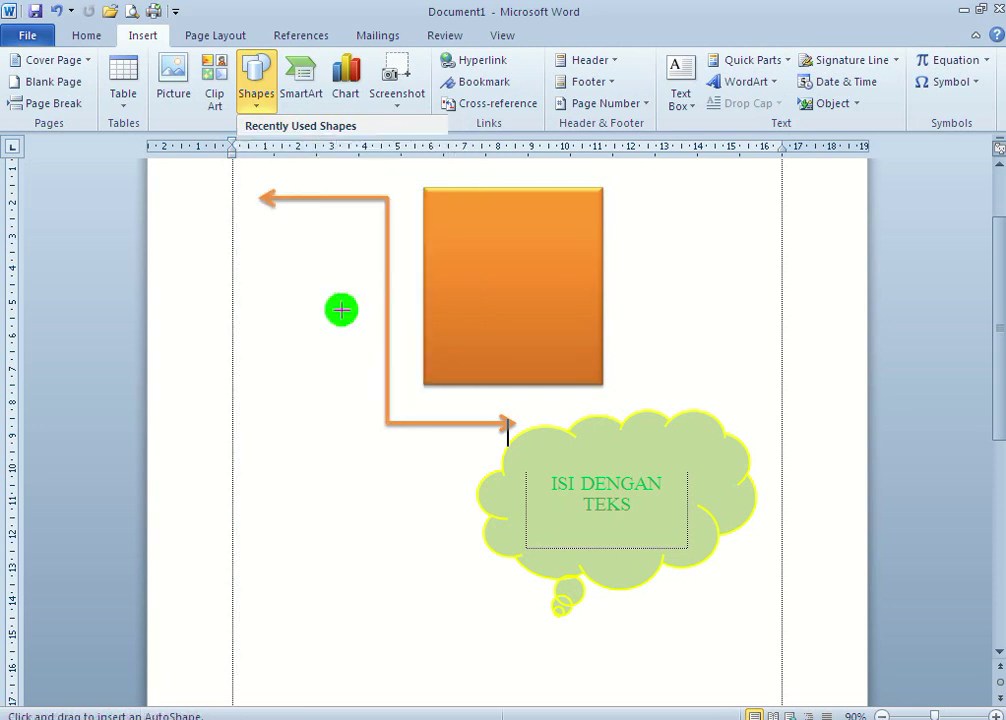
pyautogui.moveTo(281, 406); pyautogui.dragTo(393, 539)
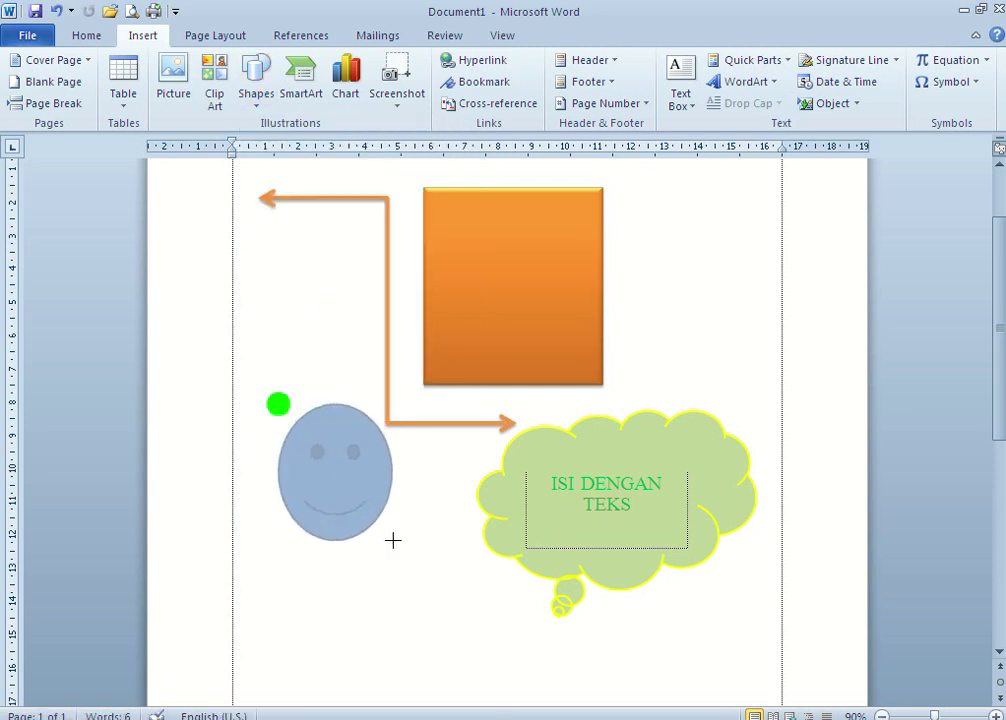
pyautogui.click(352, 471)
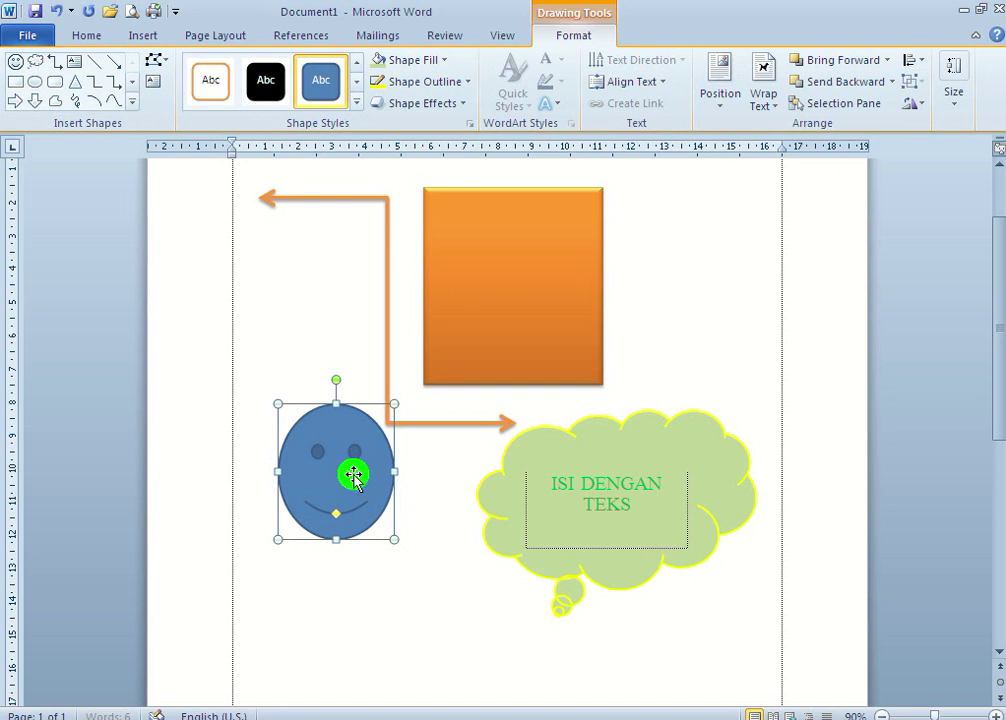
# Apply the green shape style and a yellow outline to the smiley face
pyautogui.click(356, 102)
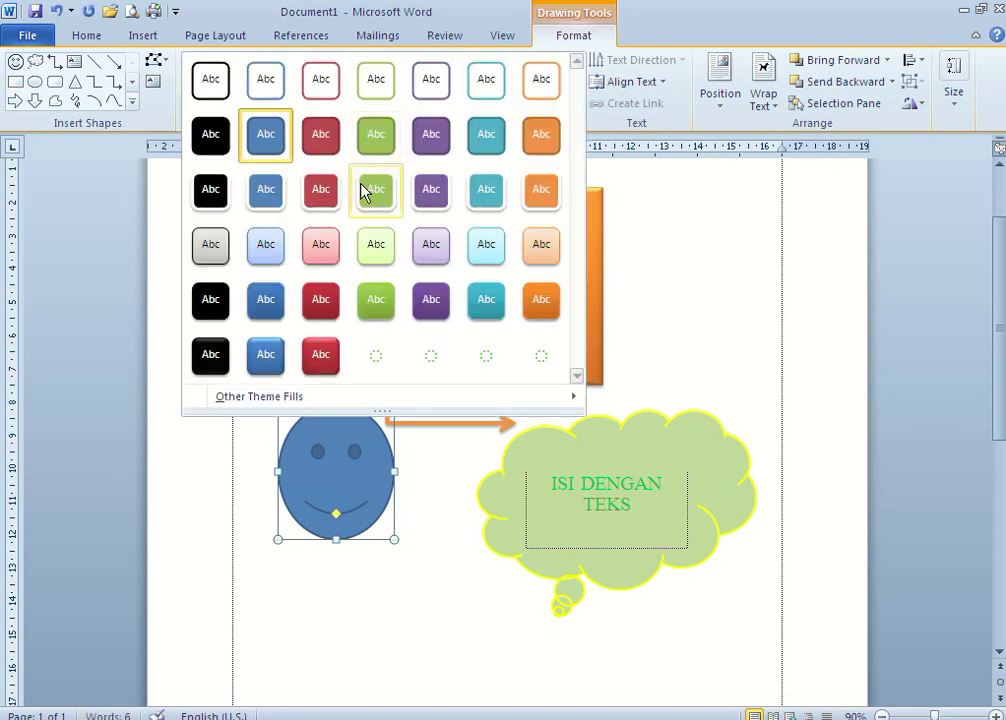
pyautogui.click(369, 193)
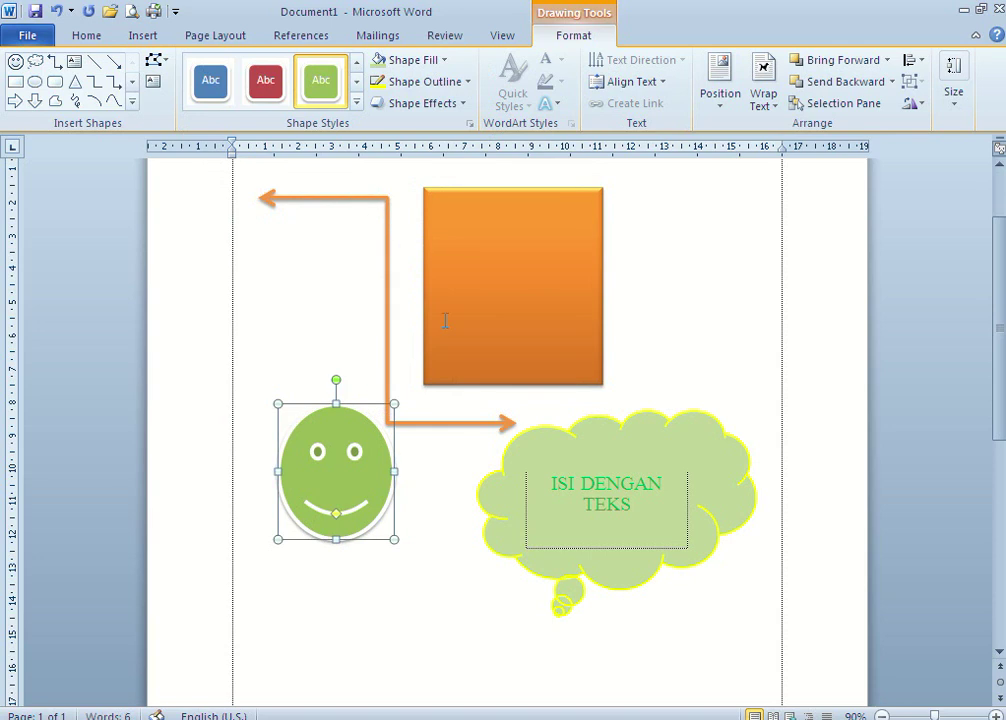
pyautogui.click(384, 82)
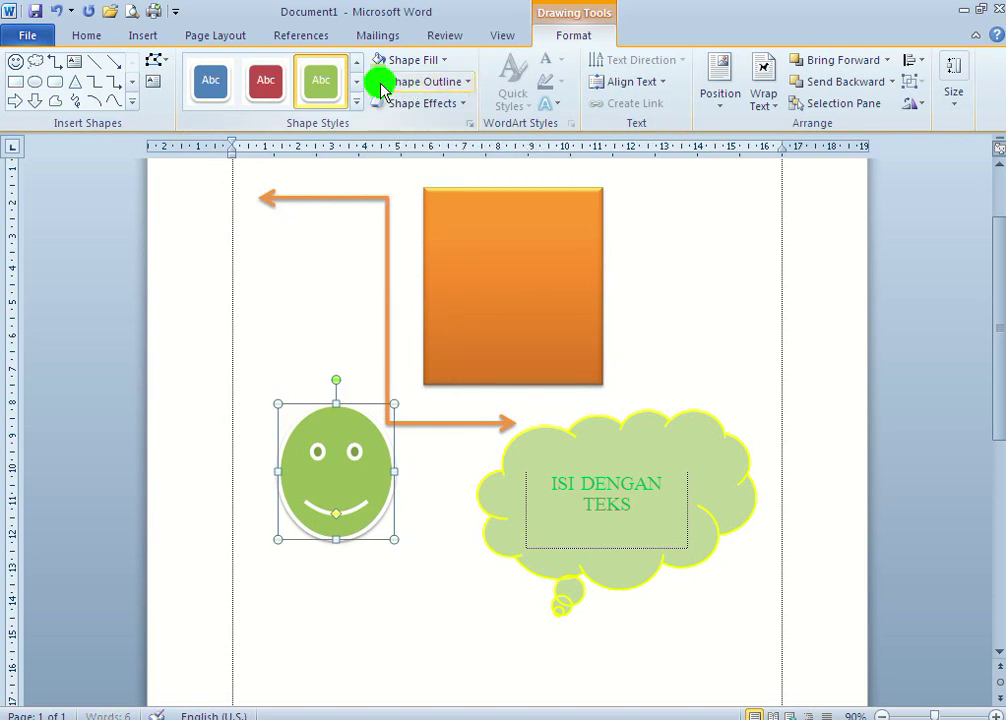
pyautogui.click(750, 382)
pyautogui.scroll(1, 750, 382)
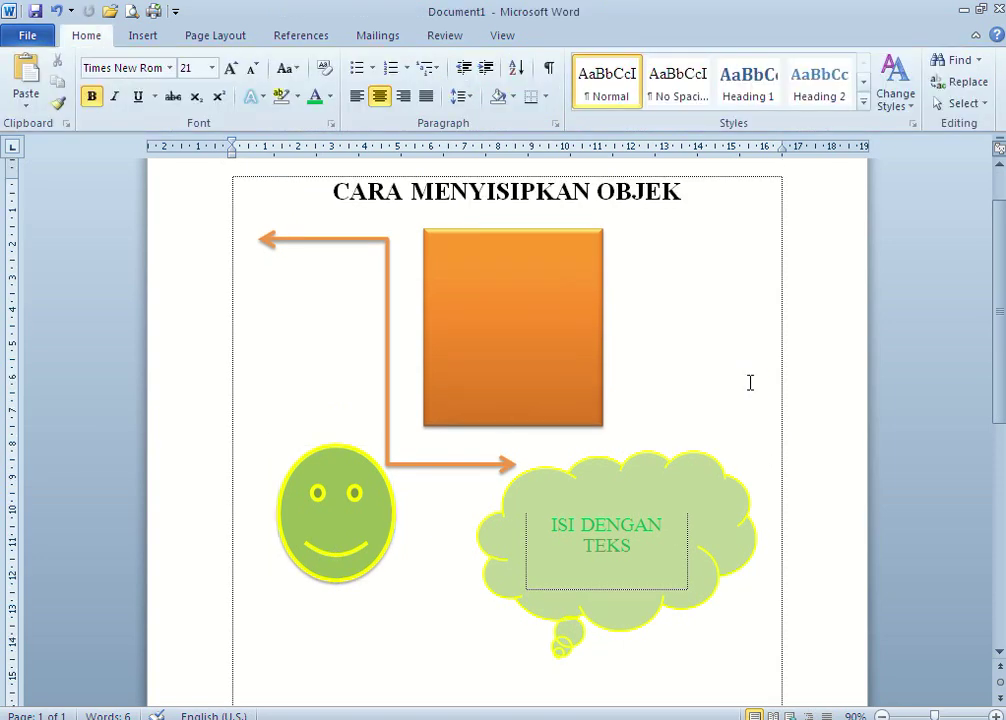